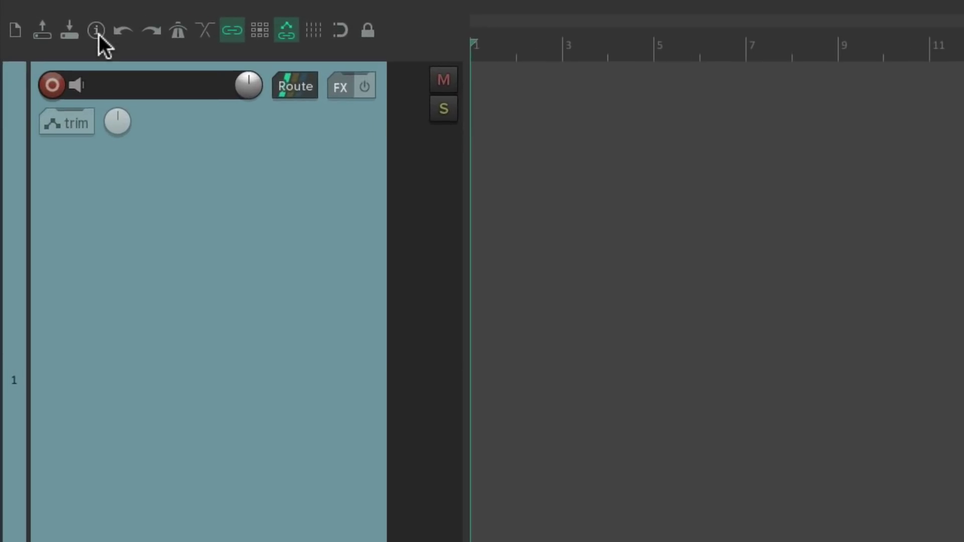
Change the project timebase for items, envelopes and markers from Beats to Time.
click(97, 33)
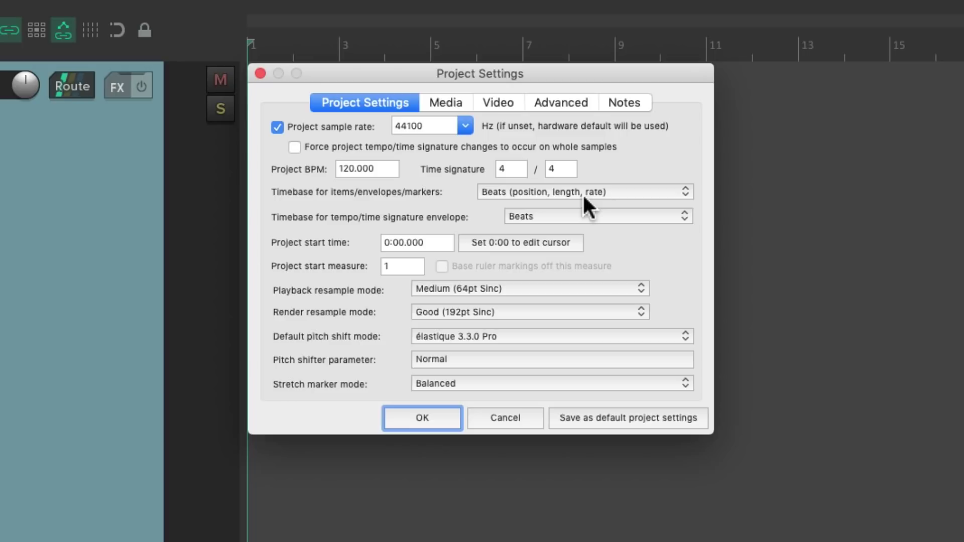
click(613, 189)
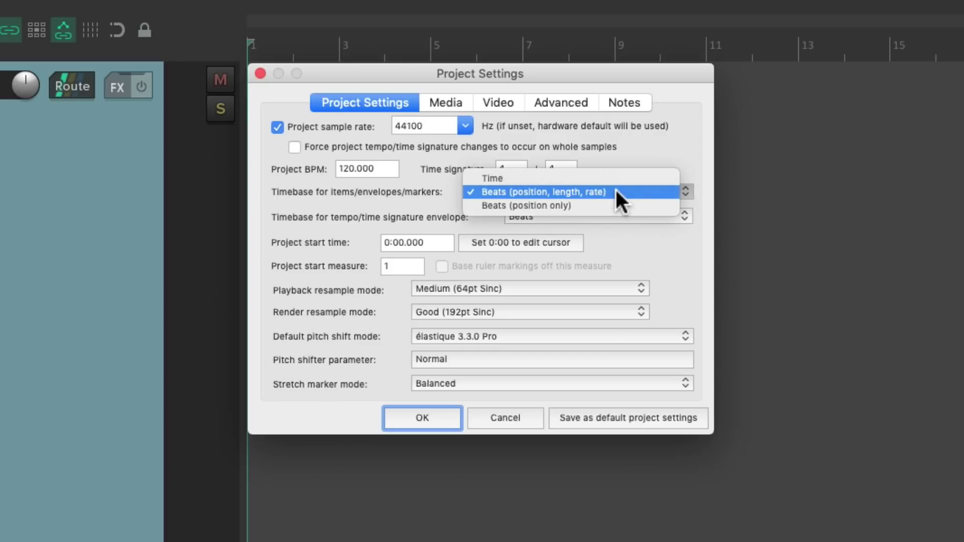
click(616, 179)
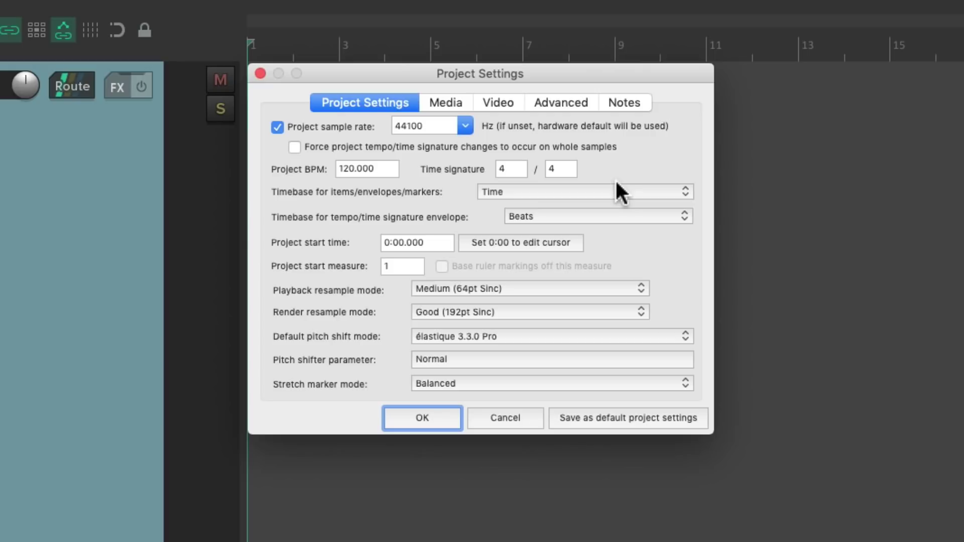
click(431, 410)
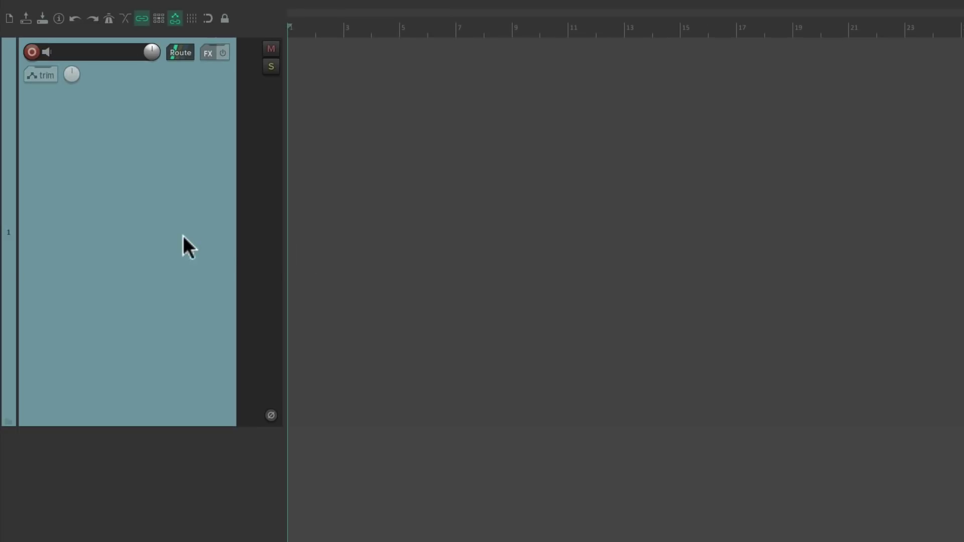
right_click(156, 234)
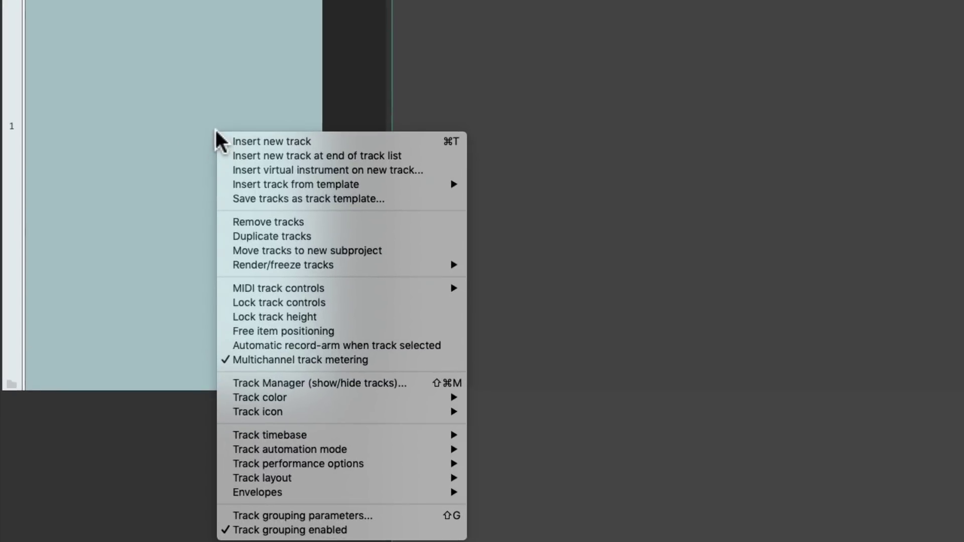
mouse_move(165, 457)
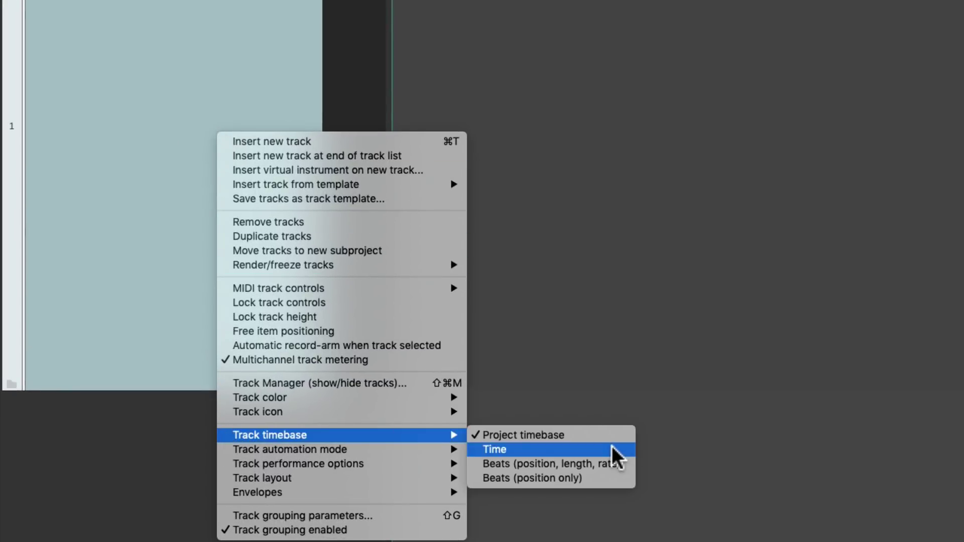
click(244, 85)
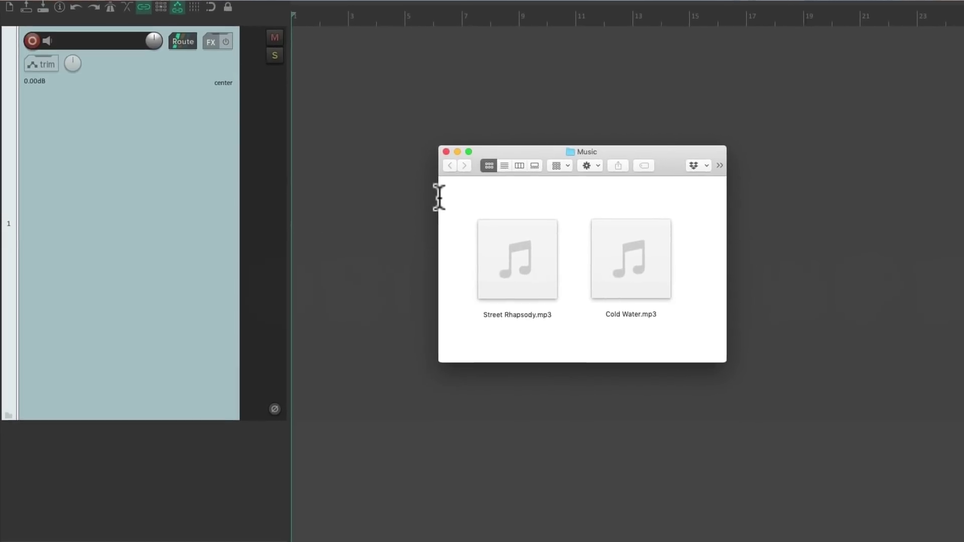
Drop Street Rhapsody.mp3 onto the track and play it from a chosen point.
drag(500, 218, 309, 109)
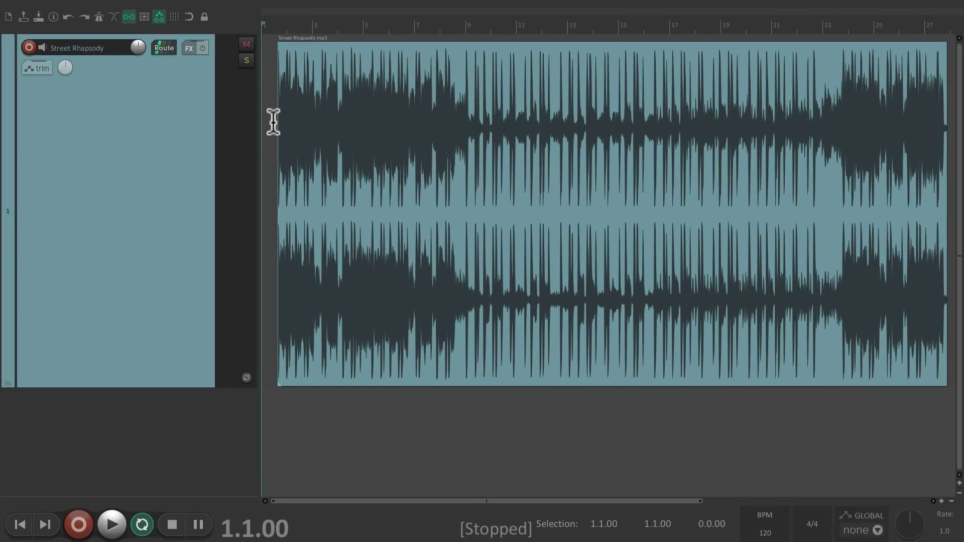
click(273, 122)
key(space)
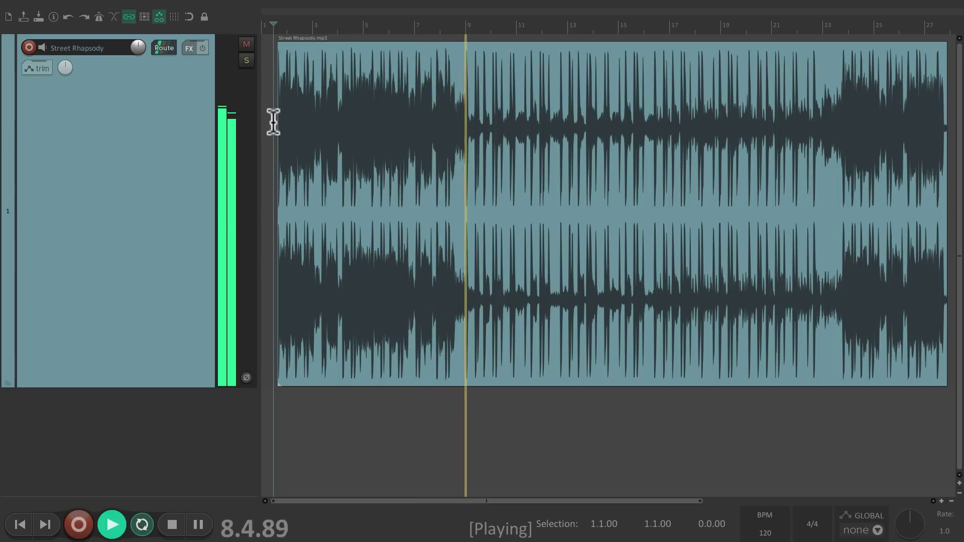
key(space)
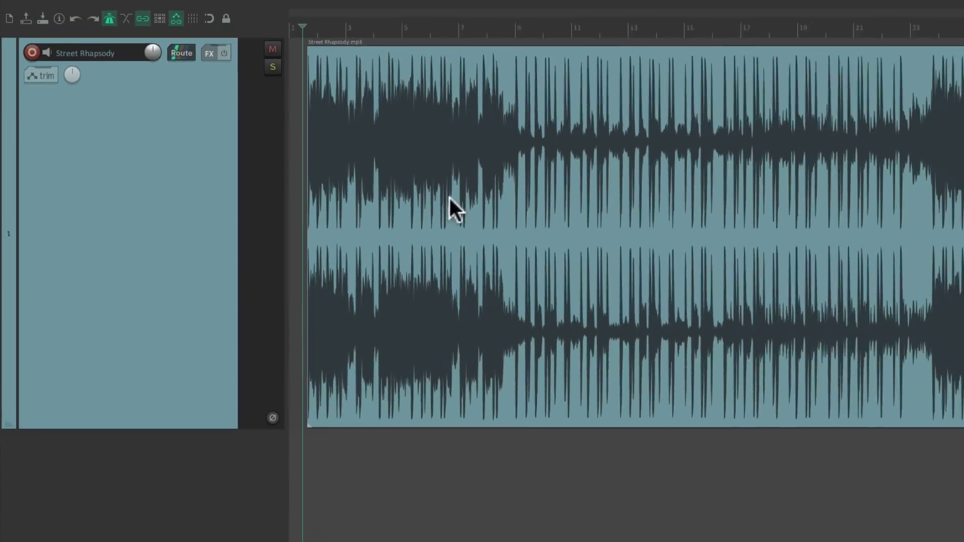
key(space)
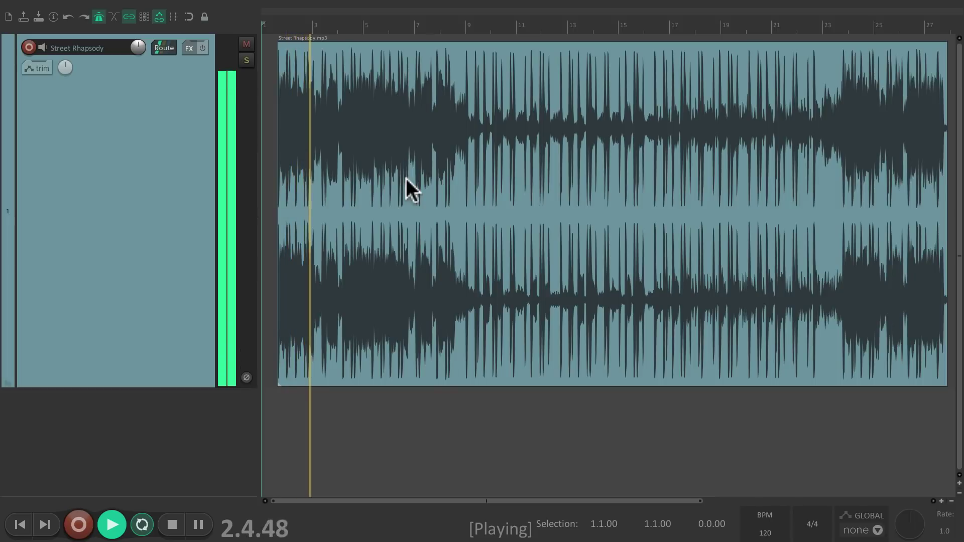
key(space)
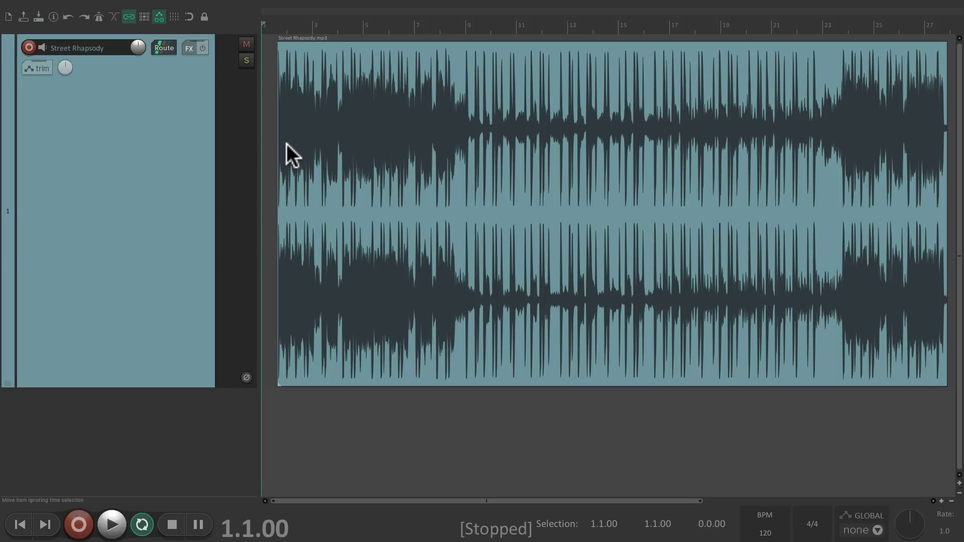
click(273, 153)
key(space)
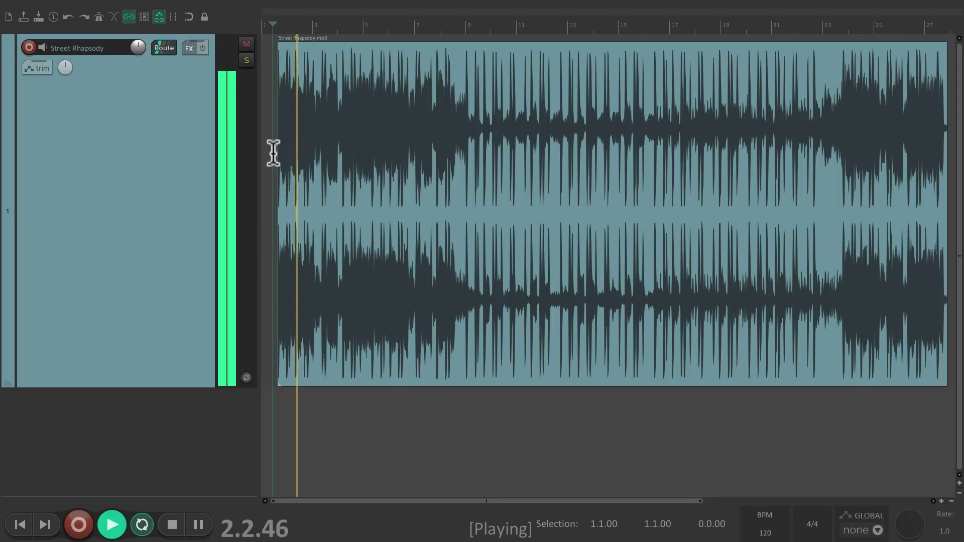
key(space)
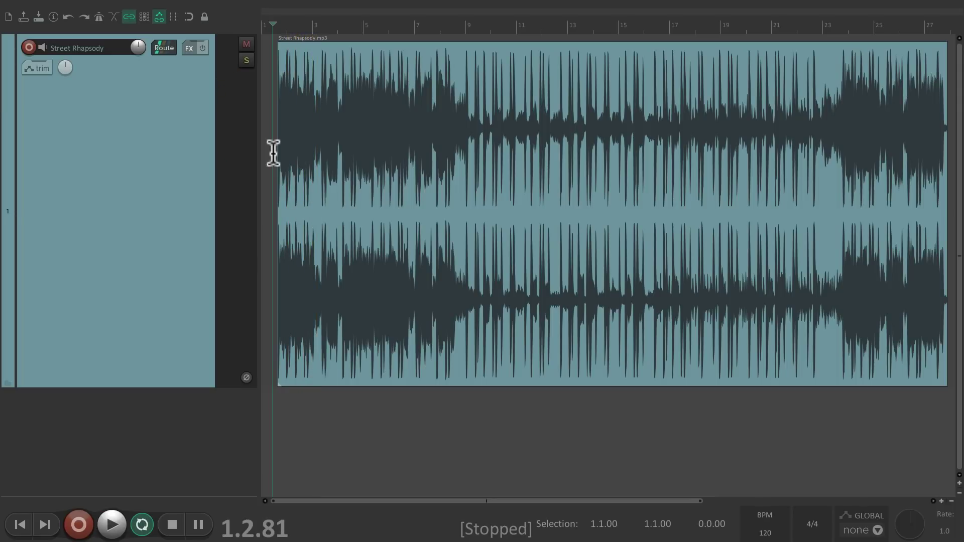
Shift the Street Rhapsody item to start at bar 1, then play it from the start and stop.
scroll(313, 198, up, 6)
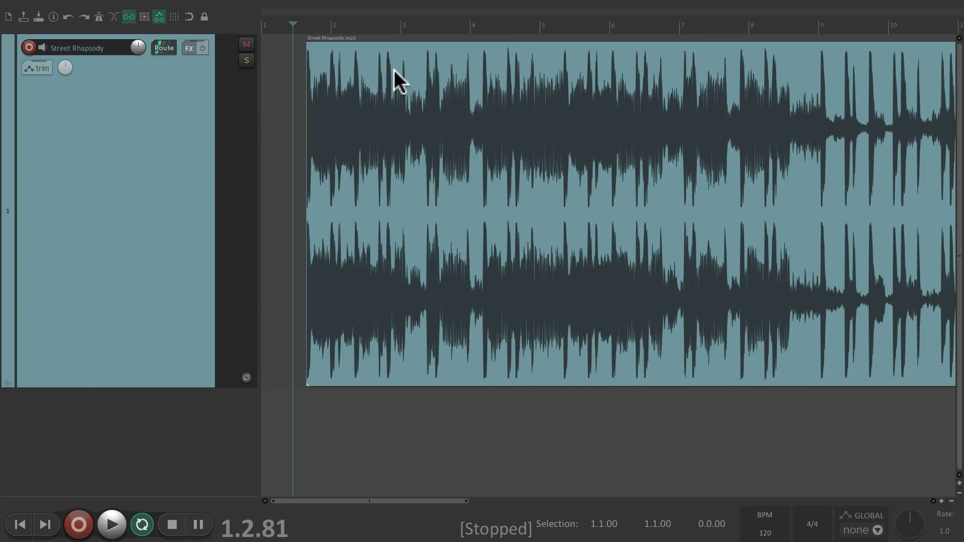
drag(372, 68, 318, 75)
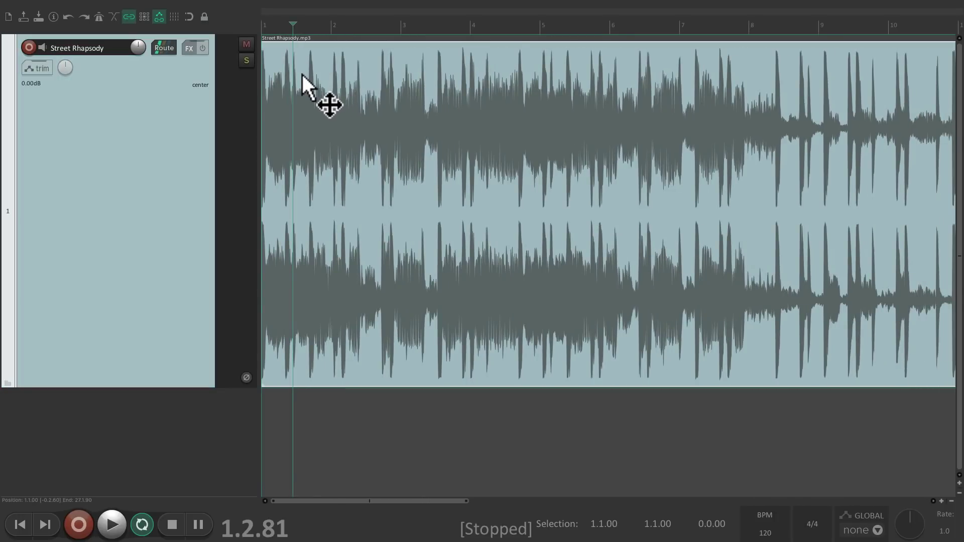
key(Home)
key(space)
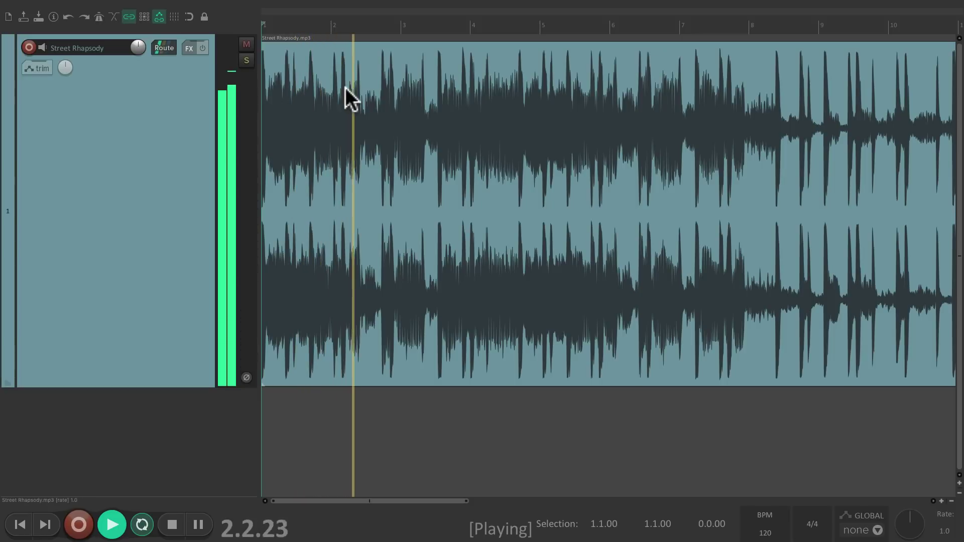
key(space)
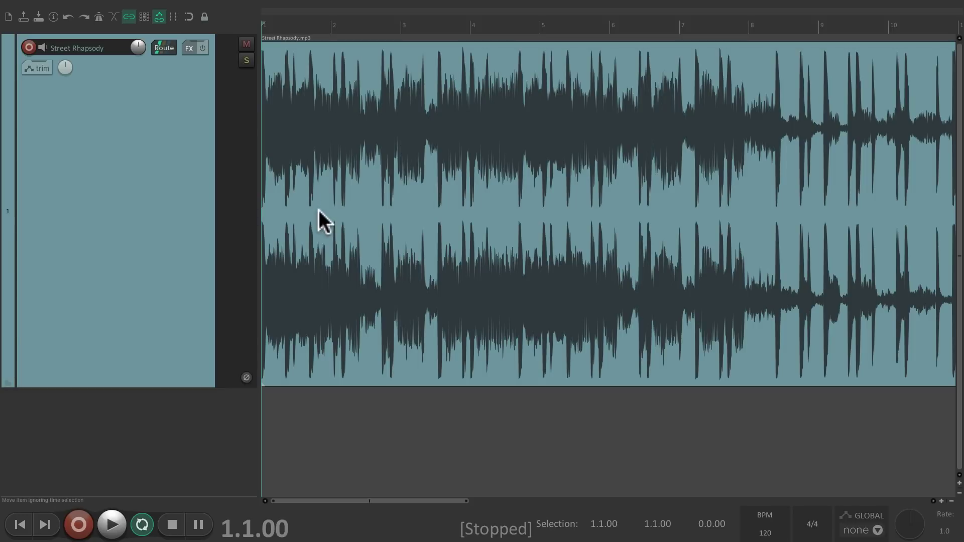
scroll(319, 210, up, 3)
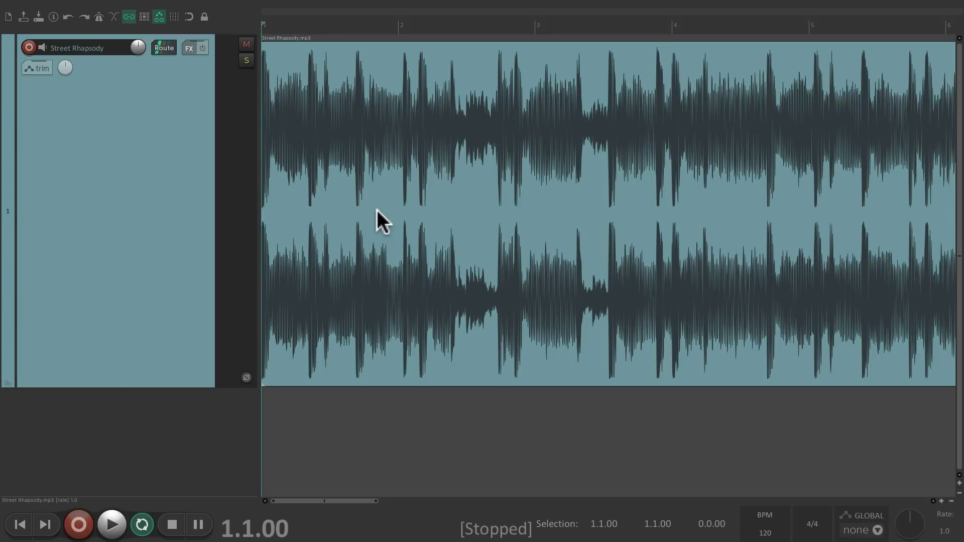
key(space)
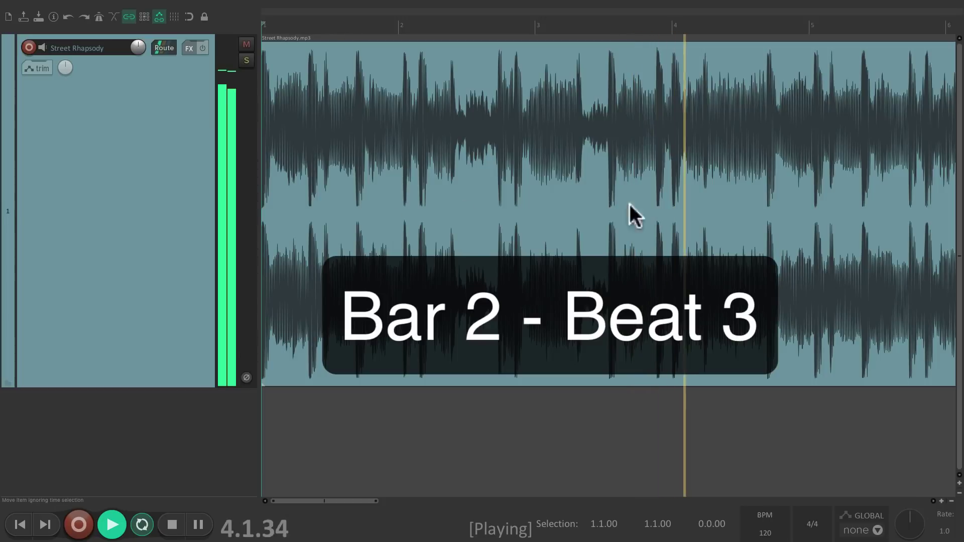
key(space)
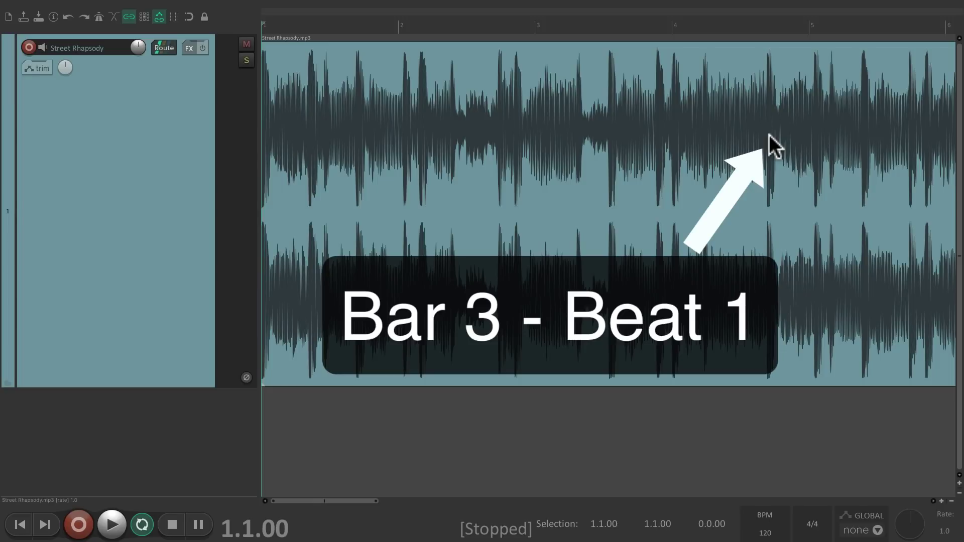
key(space)
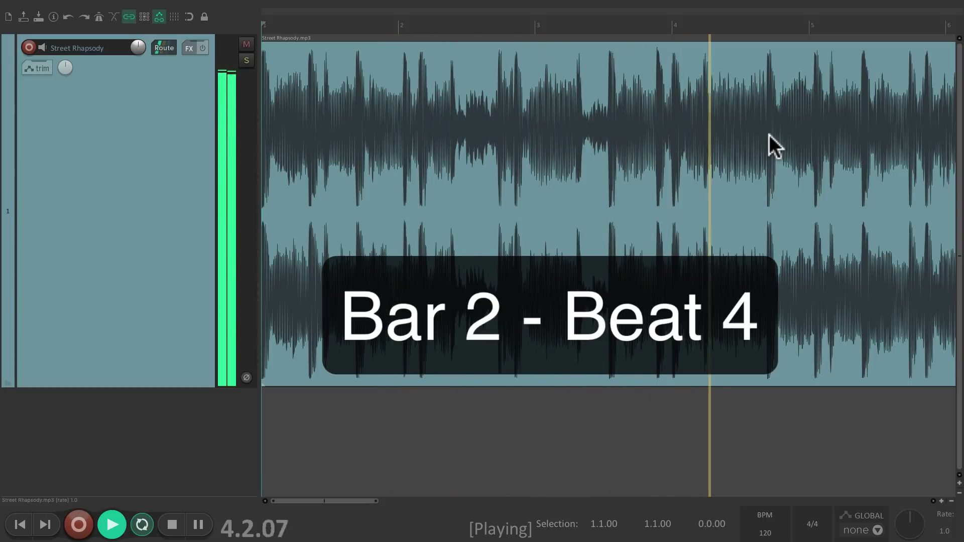
key(space)
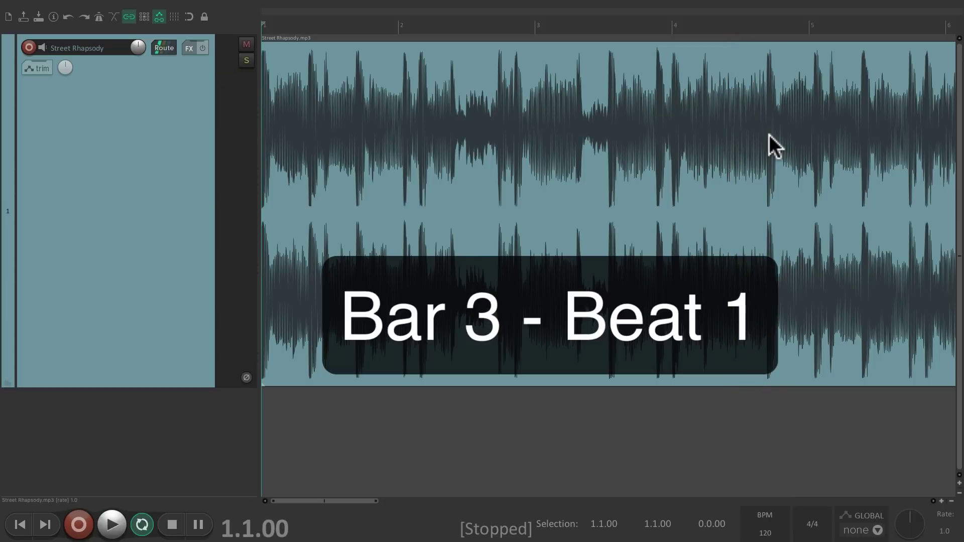
Zoom out until bars 1–9 of Street Rhapsody are visible in the arrange view.
scroll(769, 135, up, 10)
scroll(758, 211, up, 10)
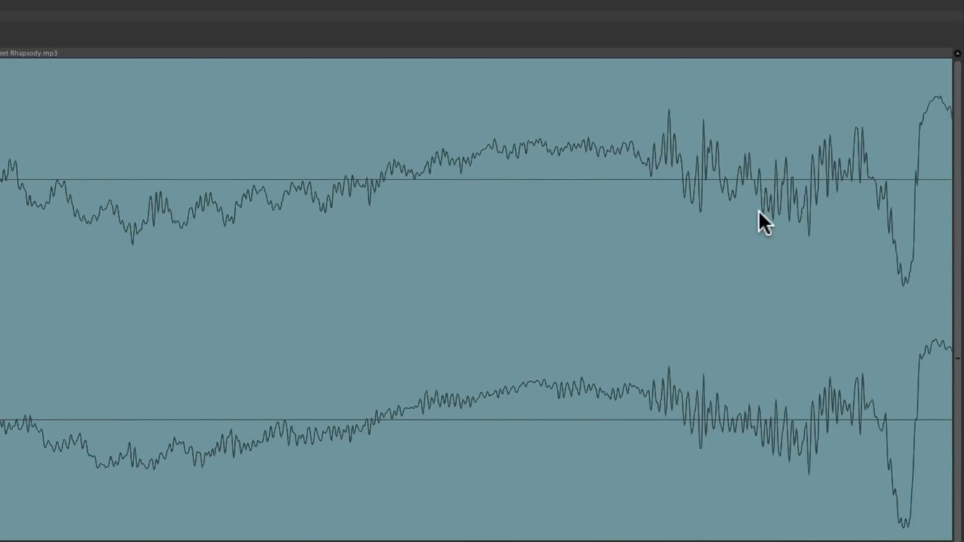
scroll(487, 219, up, 2)
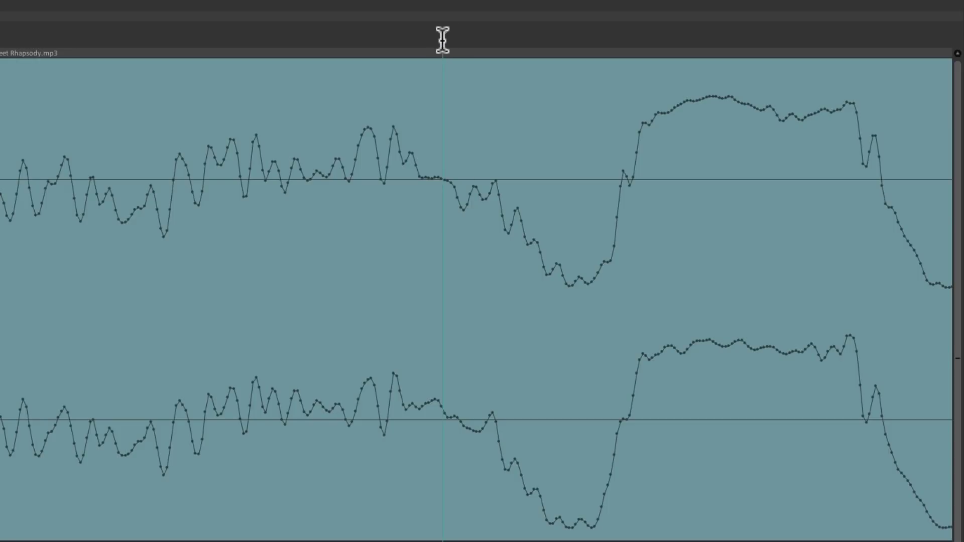
scroll(477, 271, down, 15)
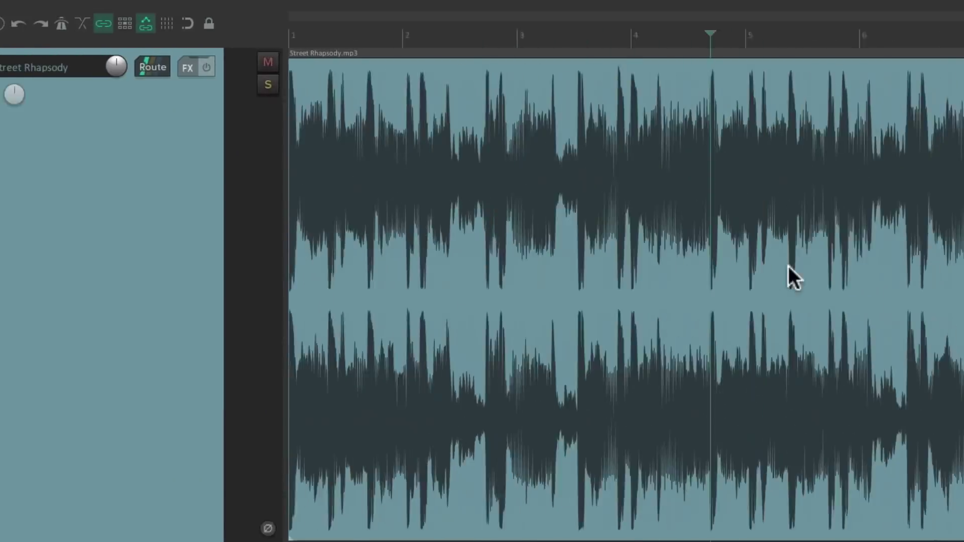
scroll(788, 267, down, 3)
key(shift)
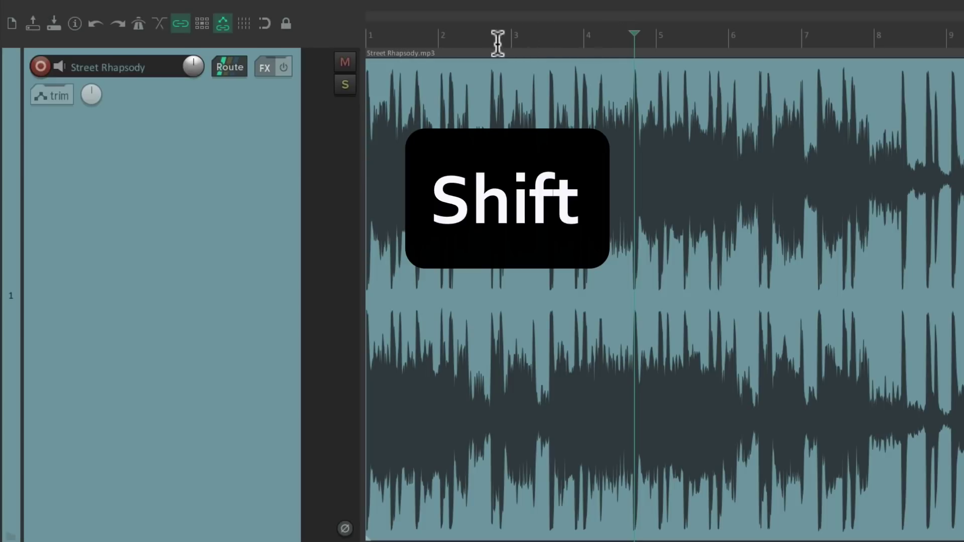
Select the time range from 1.1.00 to the drum hit at 4.3.78 on the ruler.
shift+click(463, 40)
drag(460, 40, 366, 38)
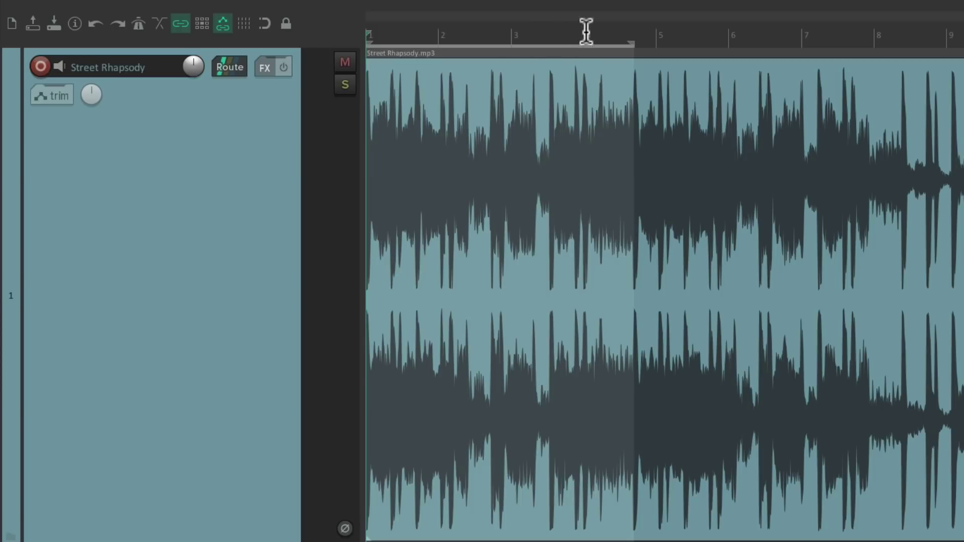
scroll(526, 290, up, 4)
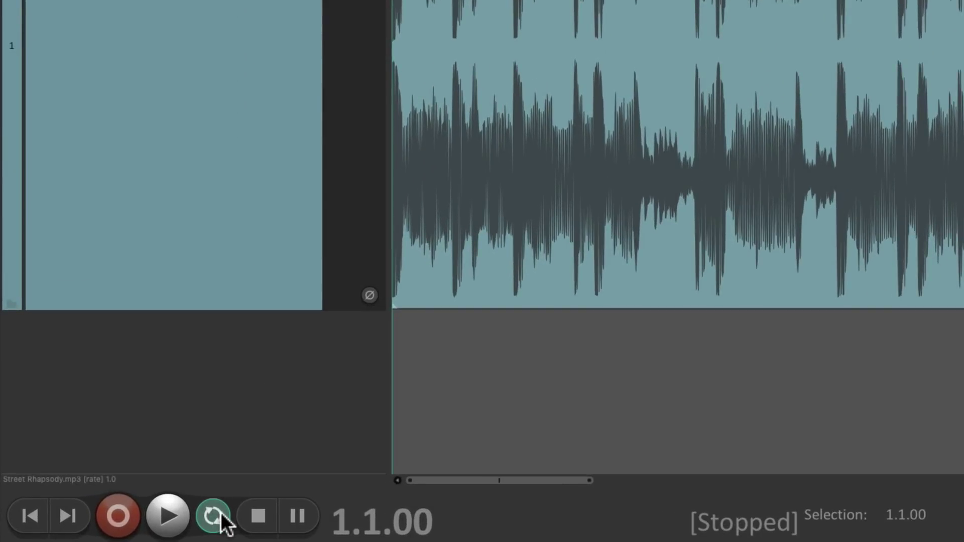
Loop-play the selected bars, then open the ruler's time-selection tempo menu.
click(221, 514)
click(221, 514)
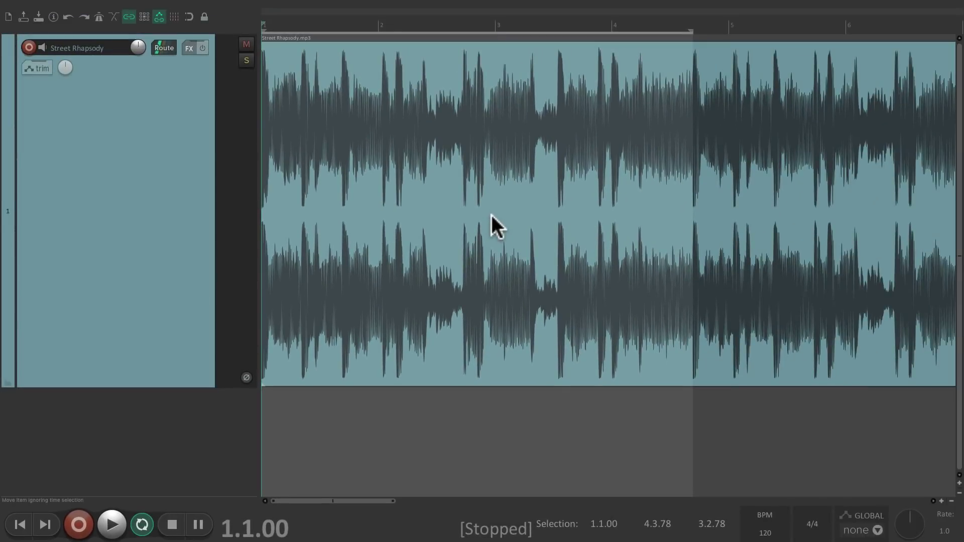
key(space)
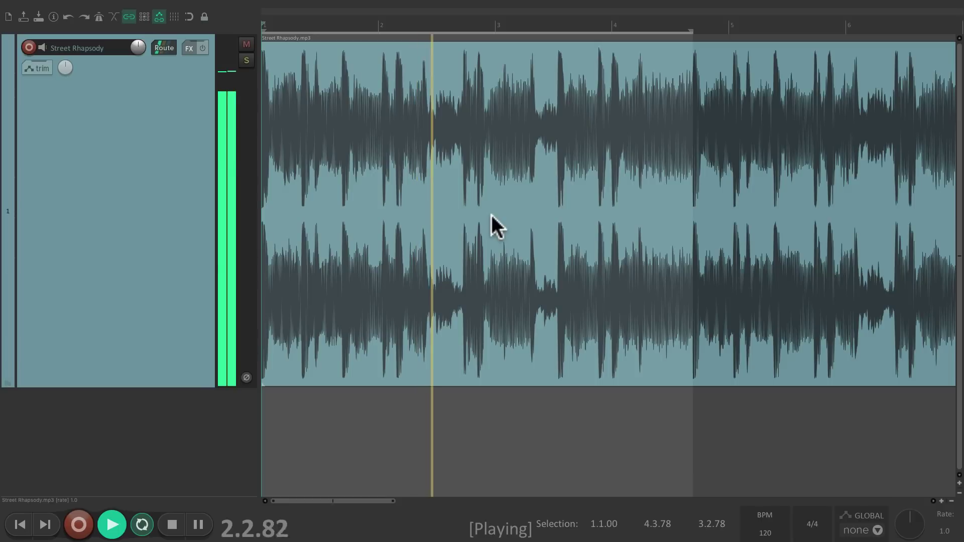
key(space)
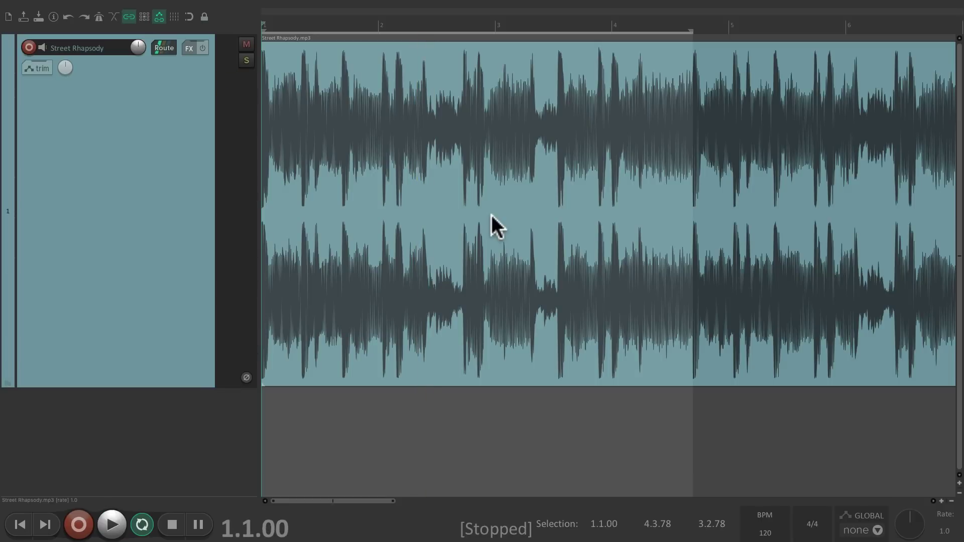
right_click(445, 22)
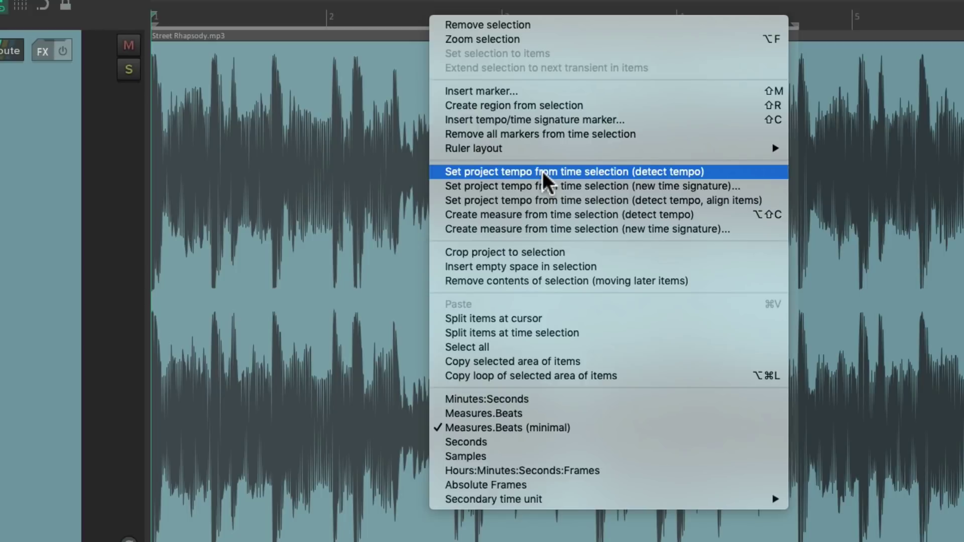
Choose 'Set project tempo from time selection (detect tempo)', giving 64.931 BPM.
click(628, 170)
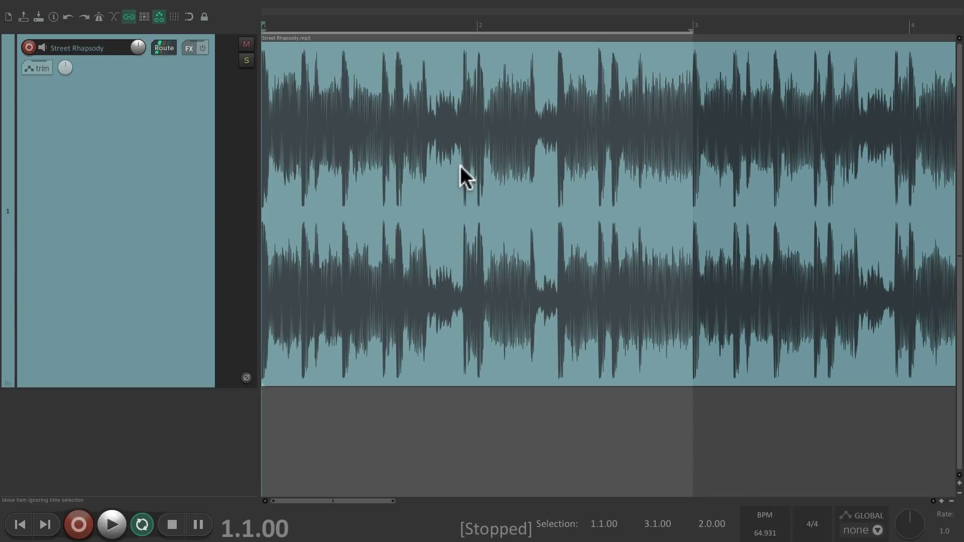
Clear the selection and play against the metronome, muting and unmuting the song to compare.
click(433, 109)
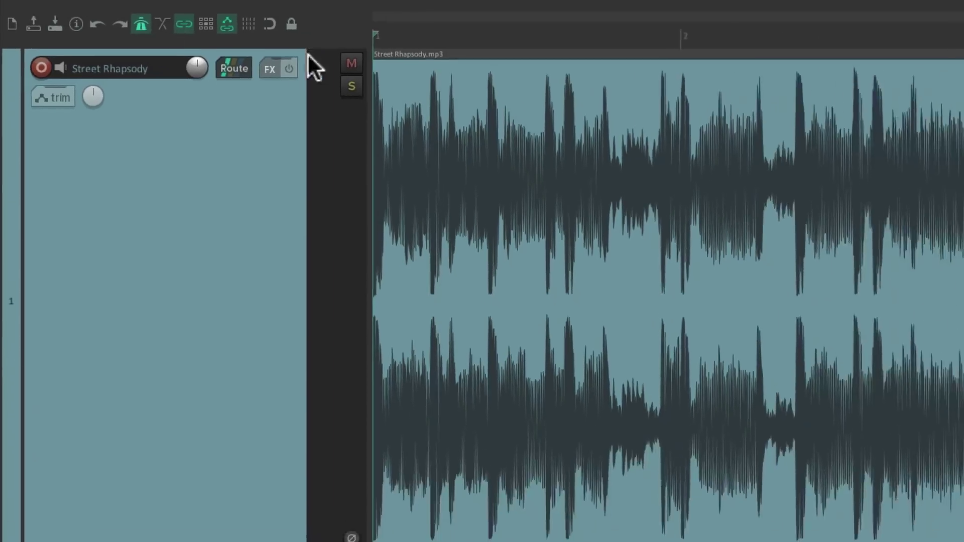
key(space)
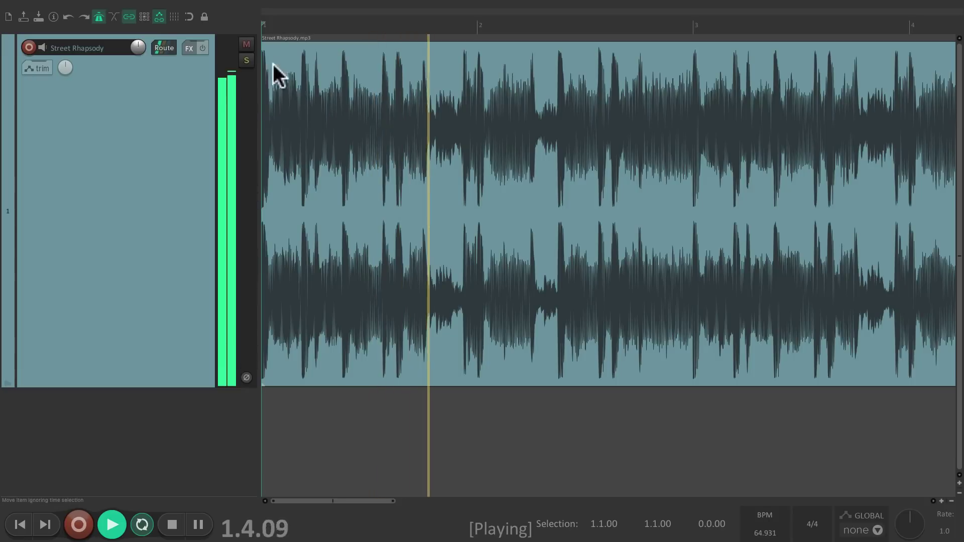
click(246, 44)
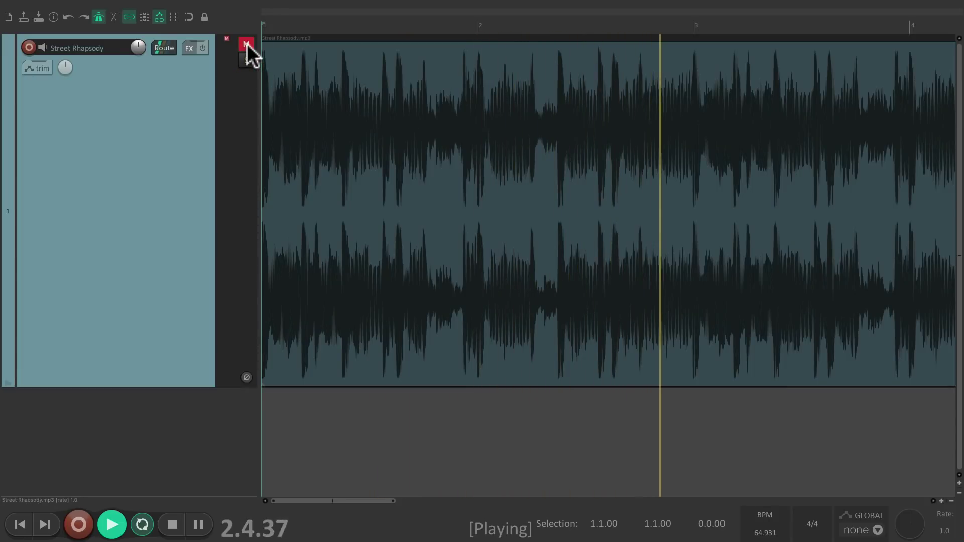
click(246, 44)
scroll(422, 167, down, 2)
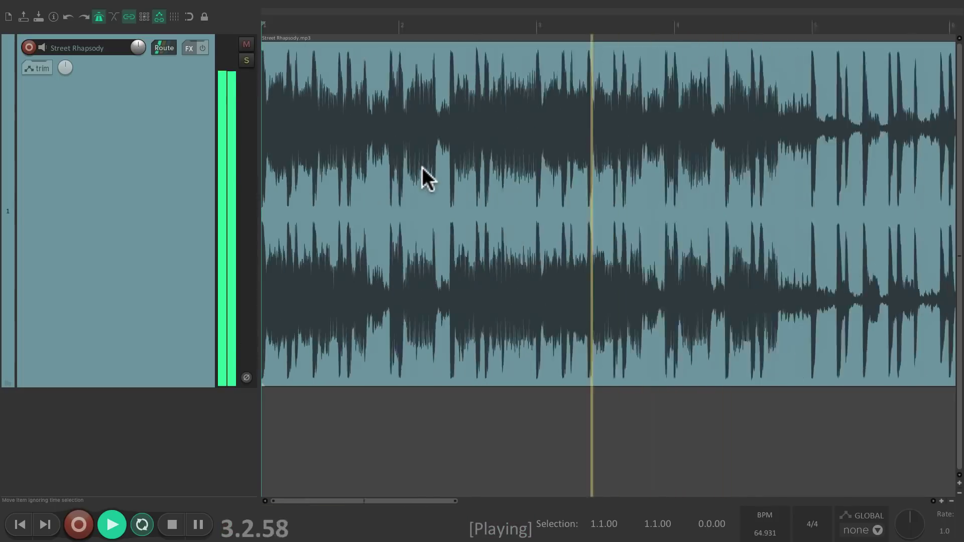
scroll(422, 167, down, 2)
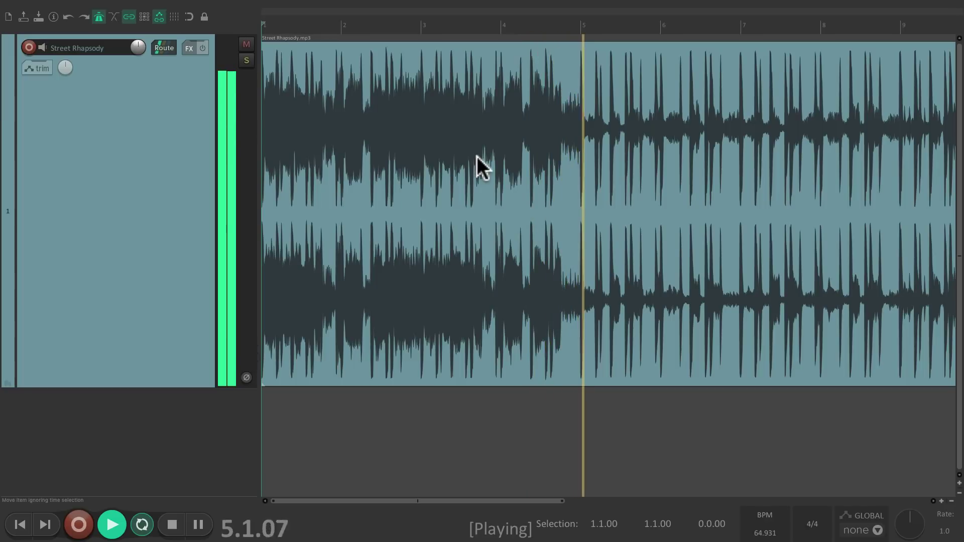
key(space)
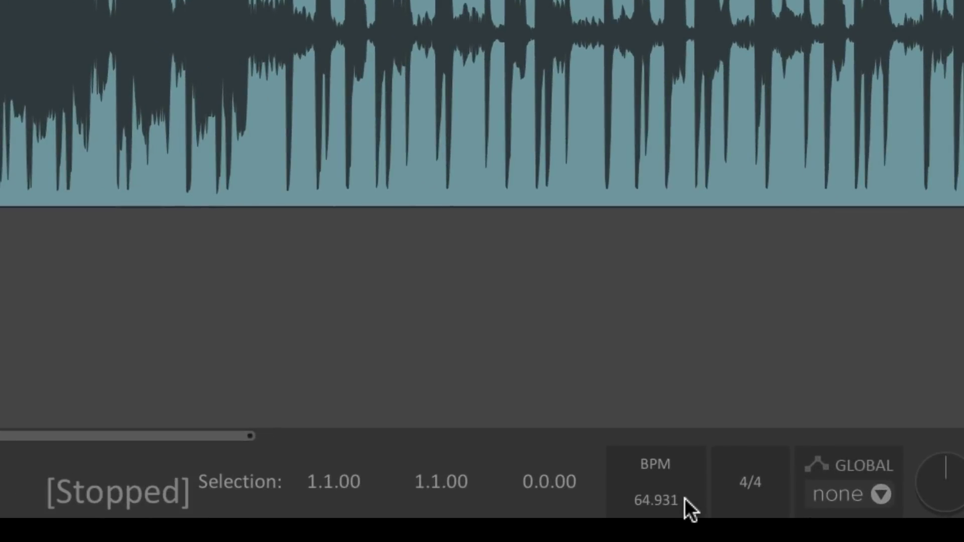
Enter 65 as the transport BPM and play the song to check it stays in time.
double_click(684, 499)
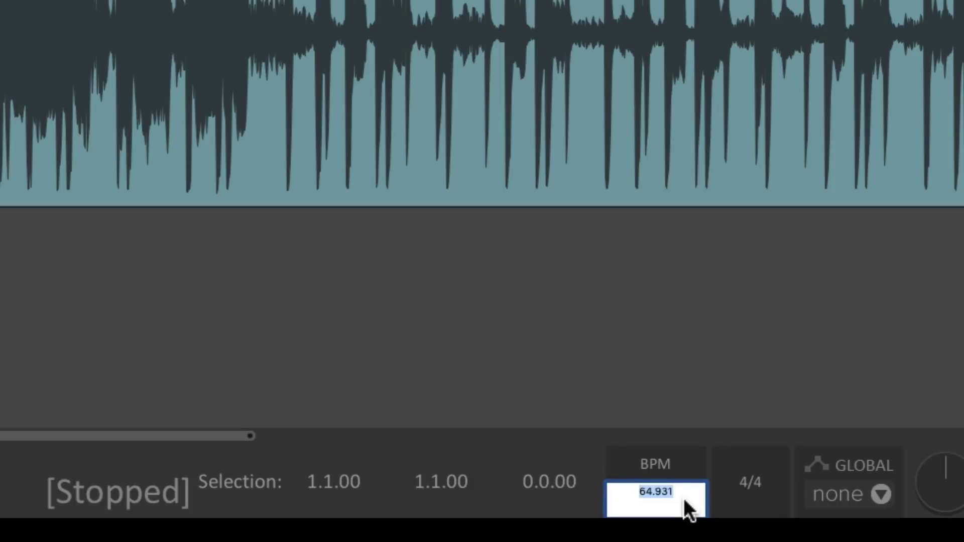
text(65)
key(Return)
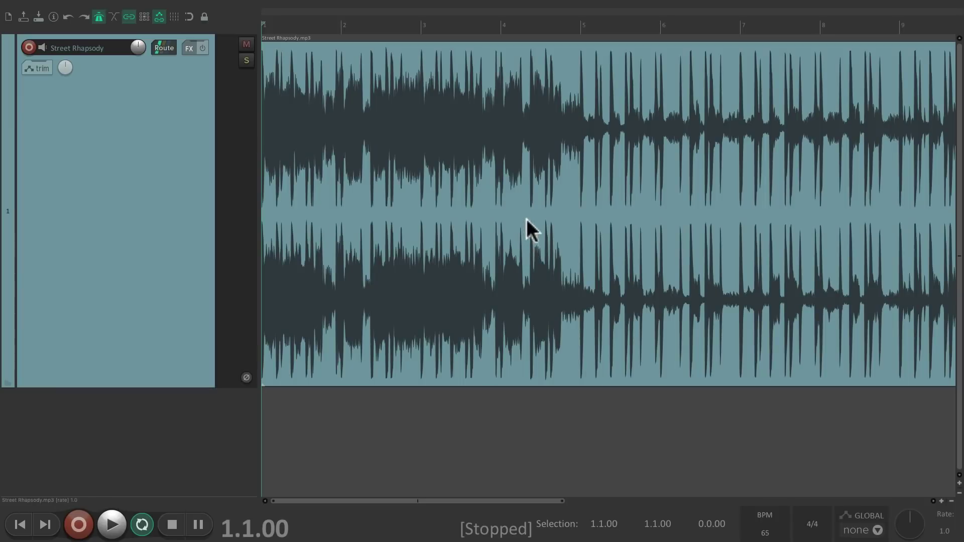
key(space)
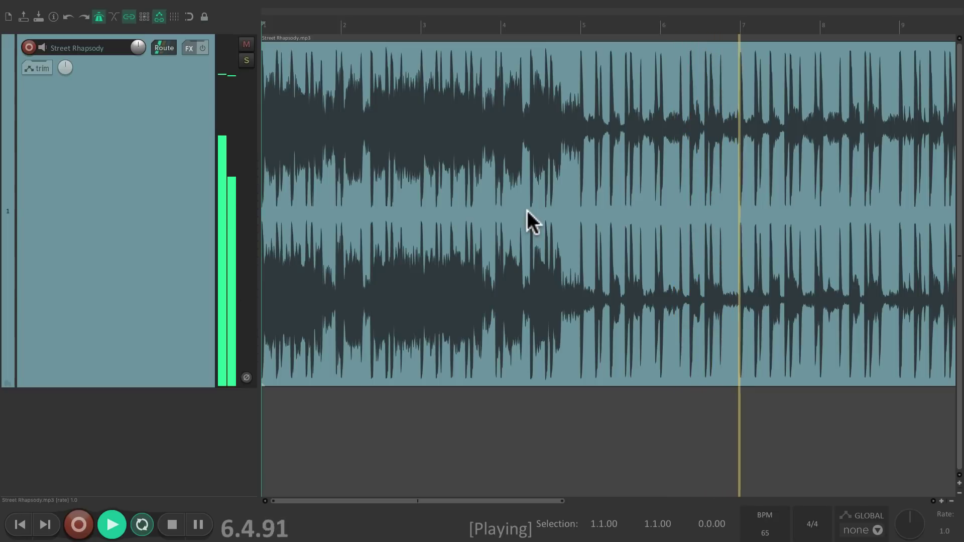
key(space)
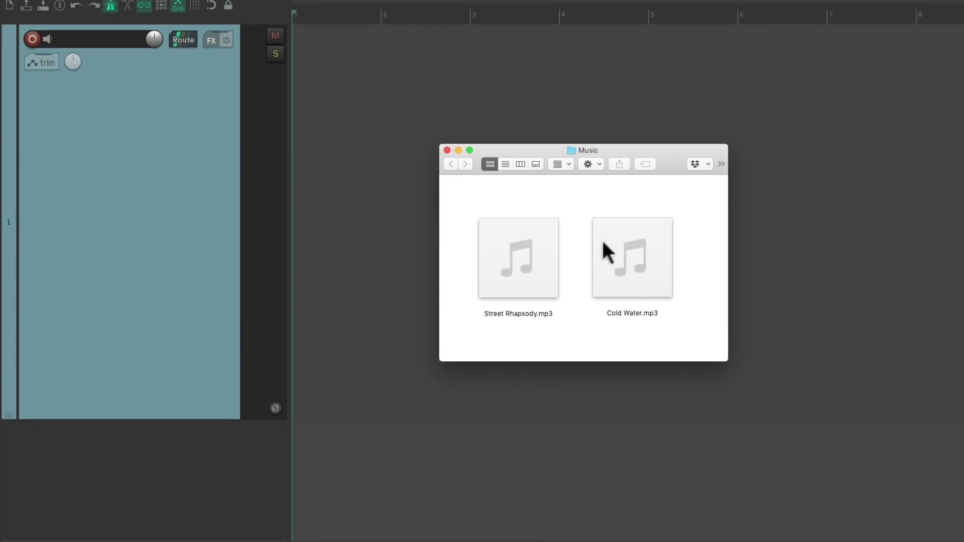
Drag Cold Water.mp3 from the Finder Music window onto the empty REAPER track.
mouse_move(632, 284)
drag(604, 264, 300, 167)
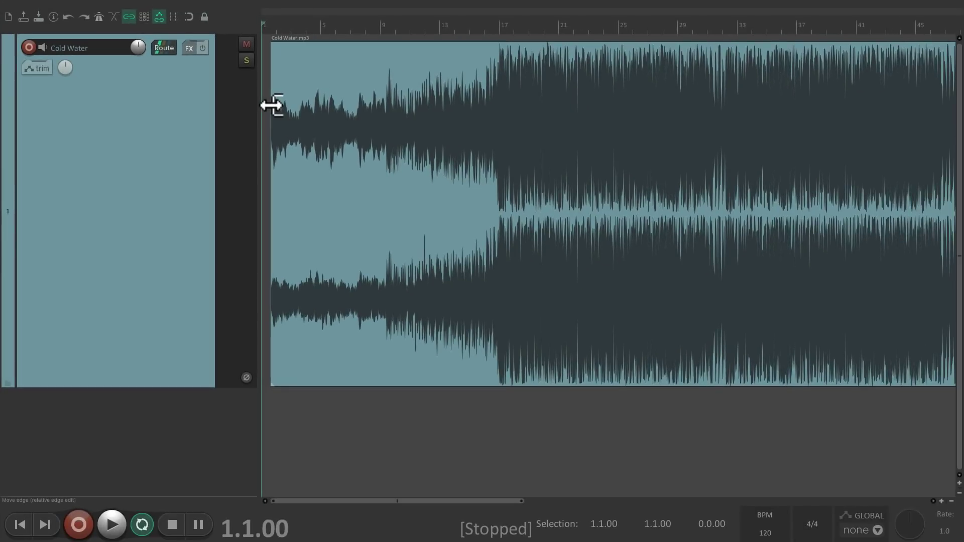
Play back the Cold Water track, then stop it with the play position at 1.1.81.
key(space)
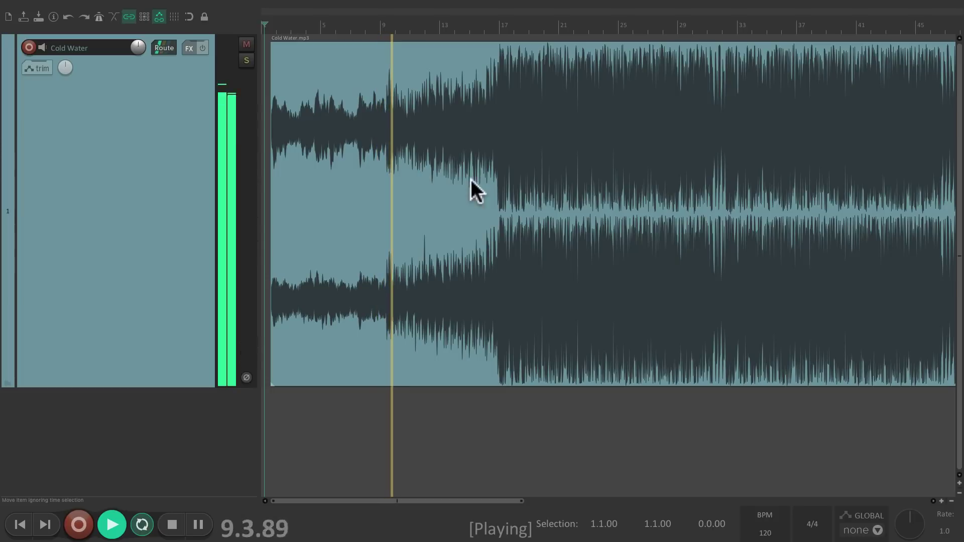
scroll(481, 182, up, 3)
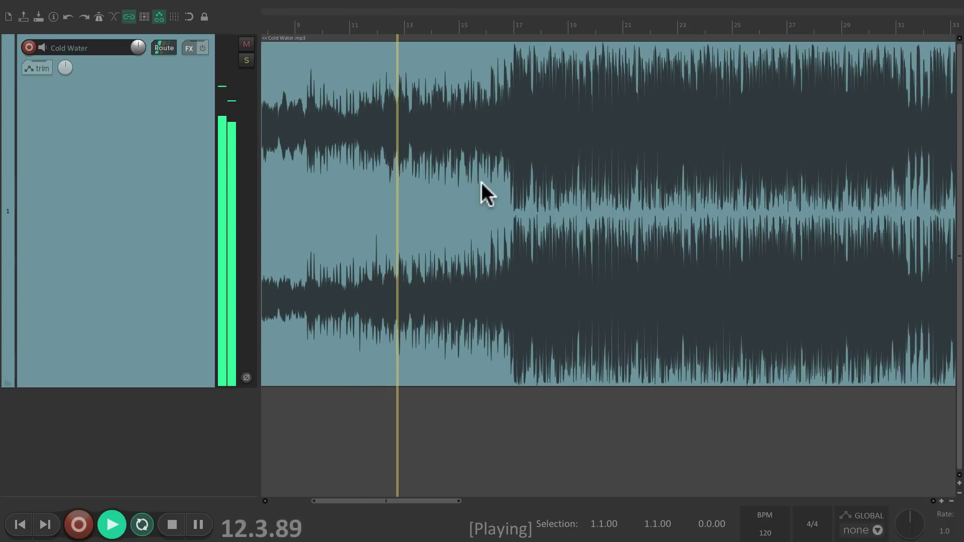
scroll(535, 198, up, 4)
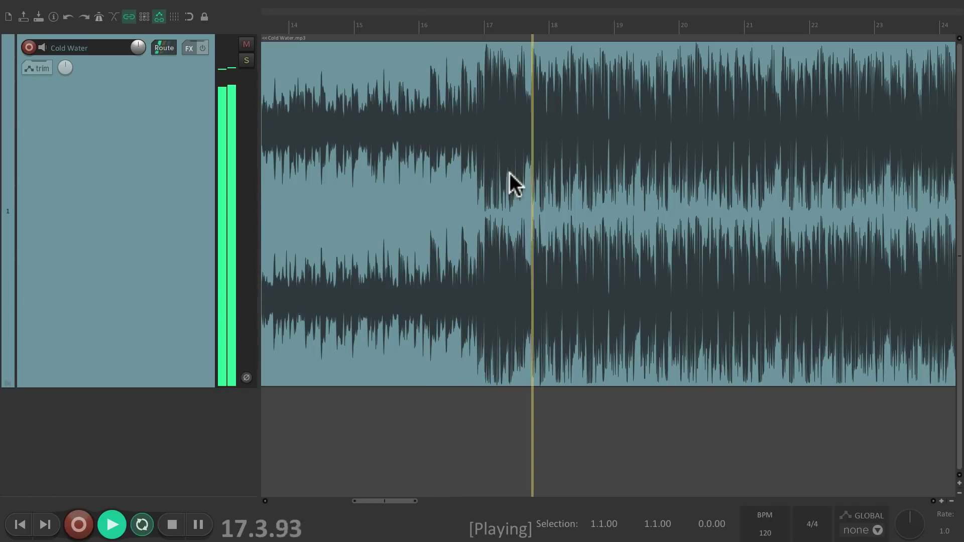
key(space)
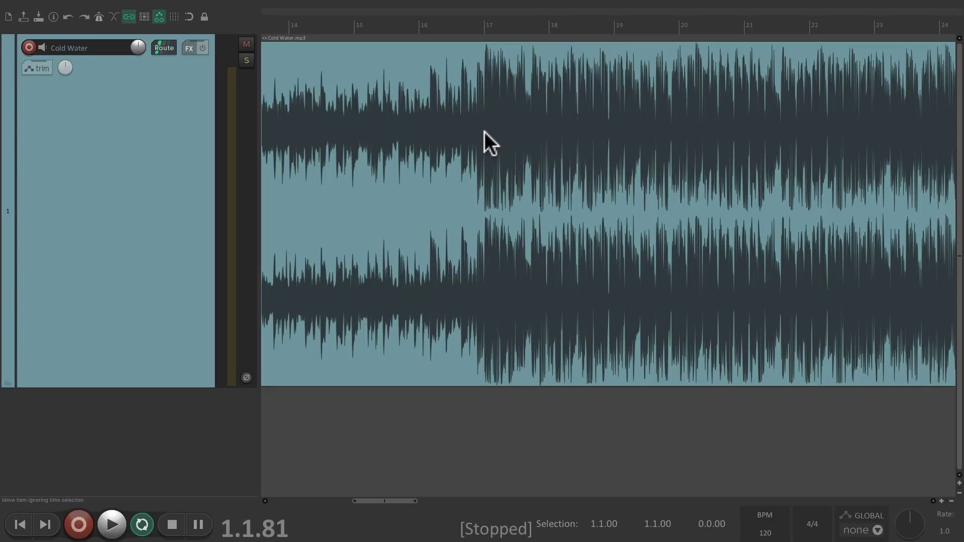
Place marker 1 on Cold Water's first strong downbeat at bar 17.
scroll(482, 129, up, 10)
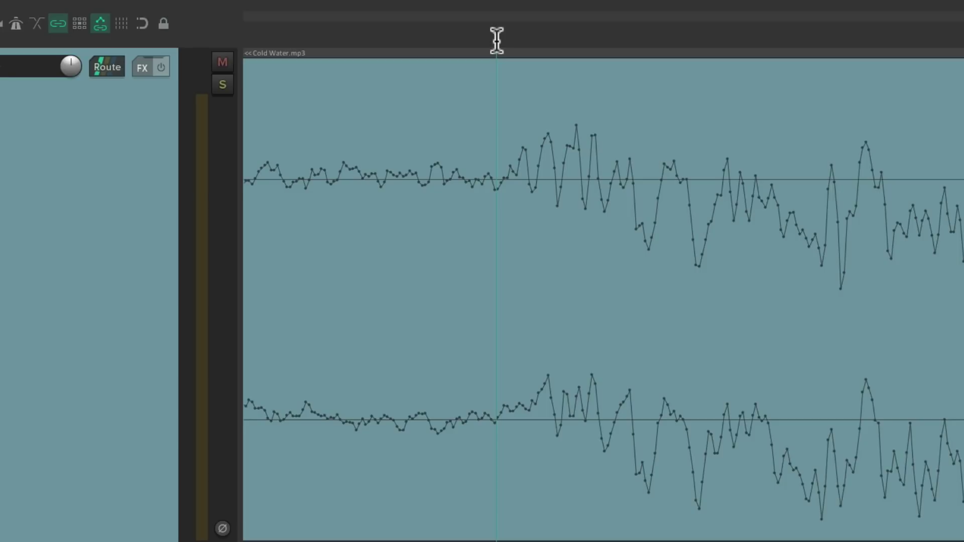
key(m)
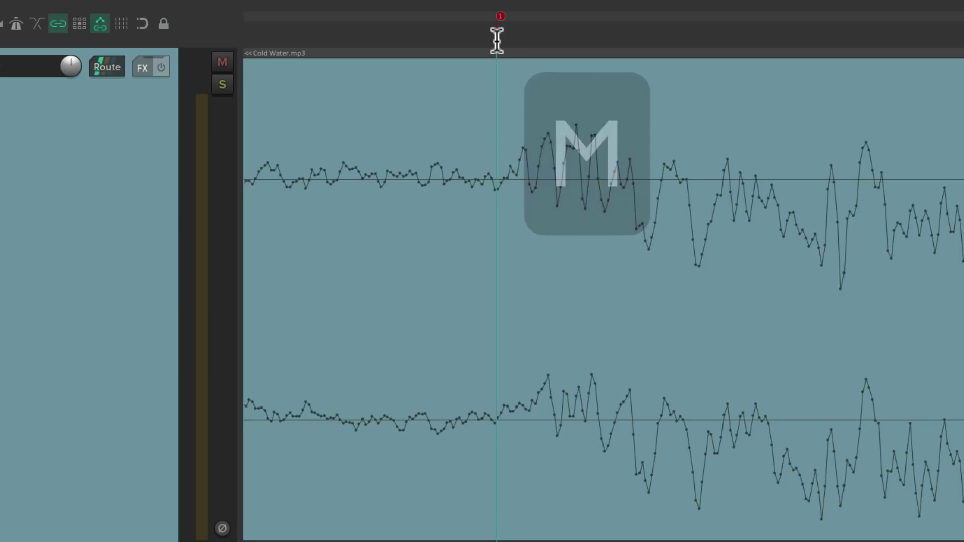
scroll(570, 377, down, 10)
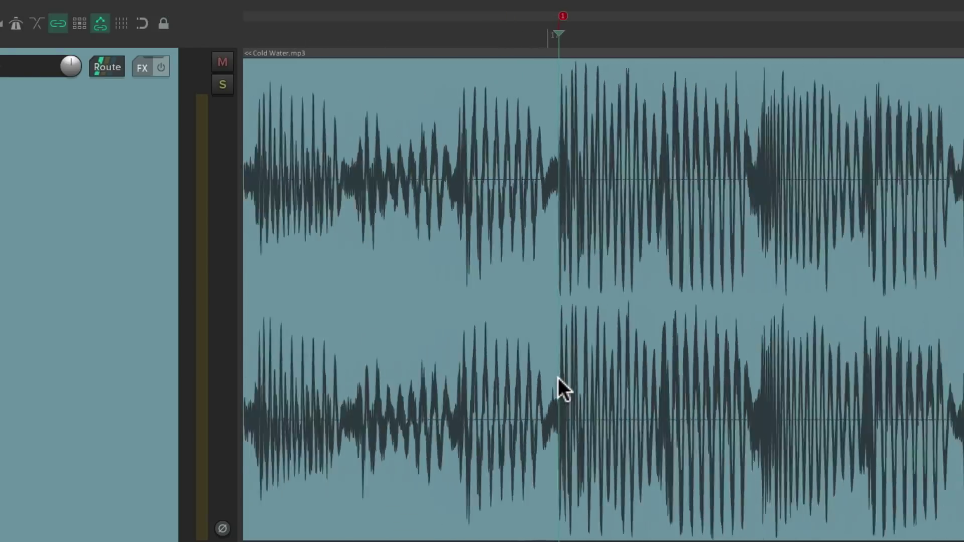
scroll(705, 307, up, 3)
scroll(705, 308, right, 3)
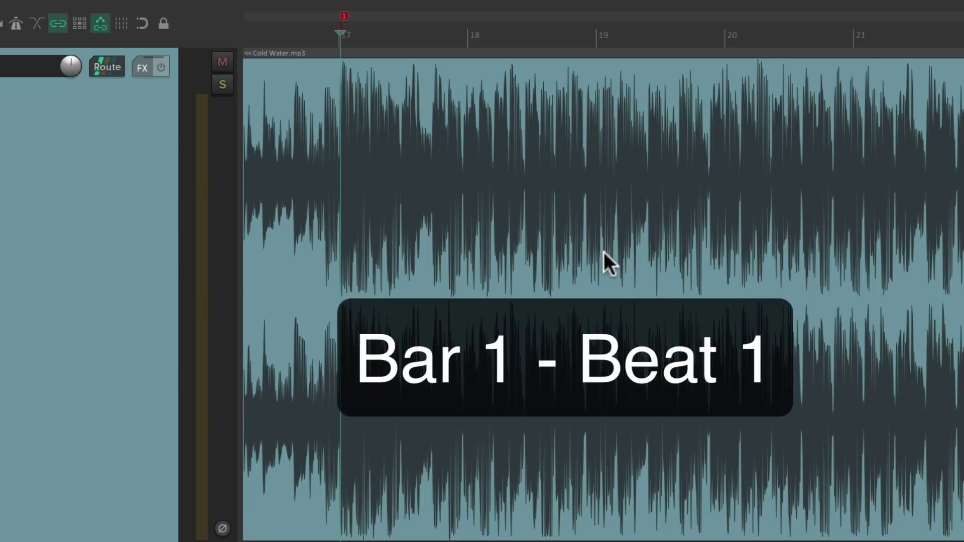
Play from marker 1 to count off four bars of the song.
key(space)
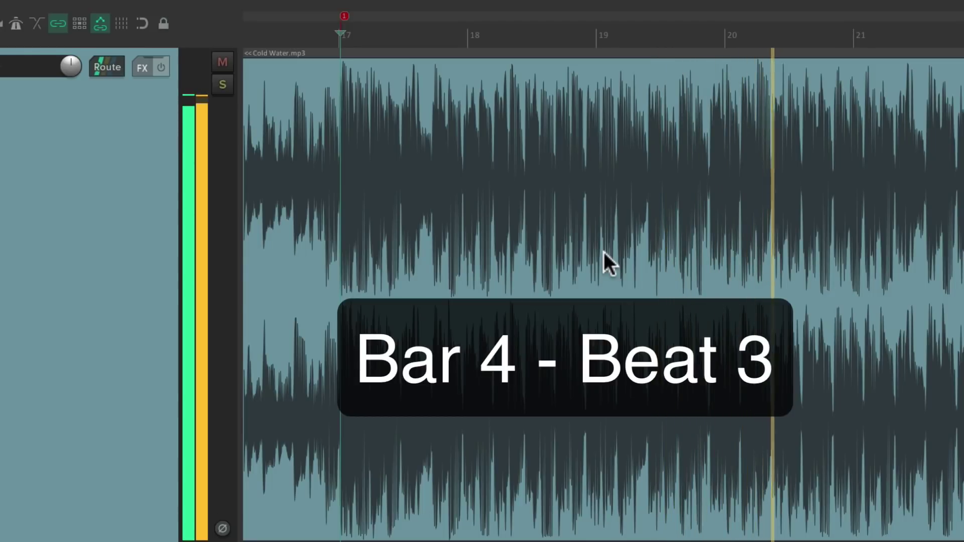
key(space)
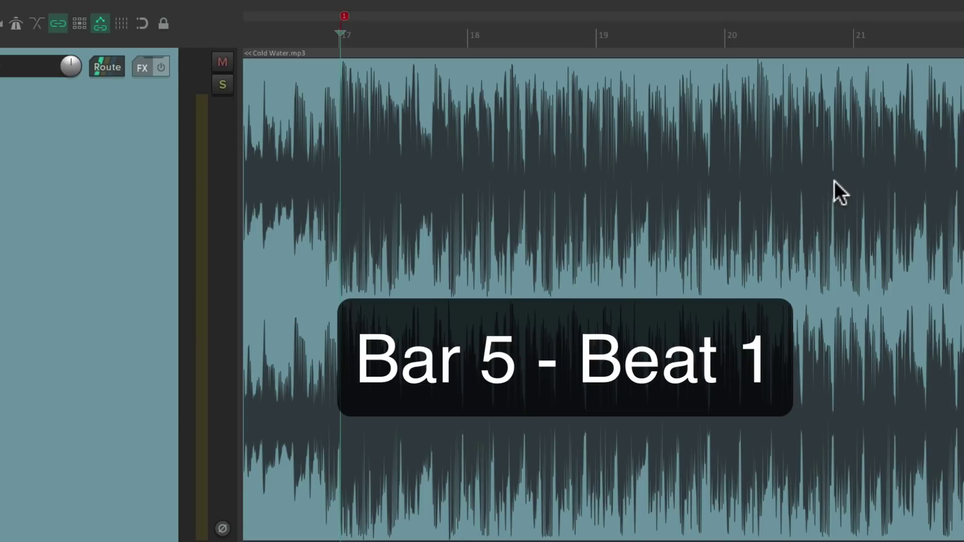
key(space)
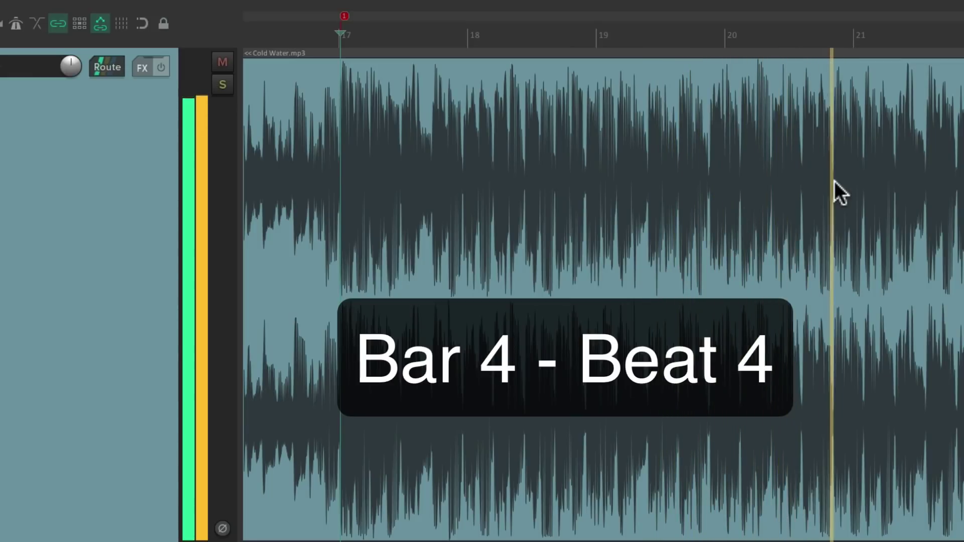
key(space)
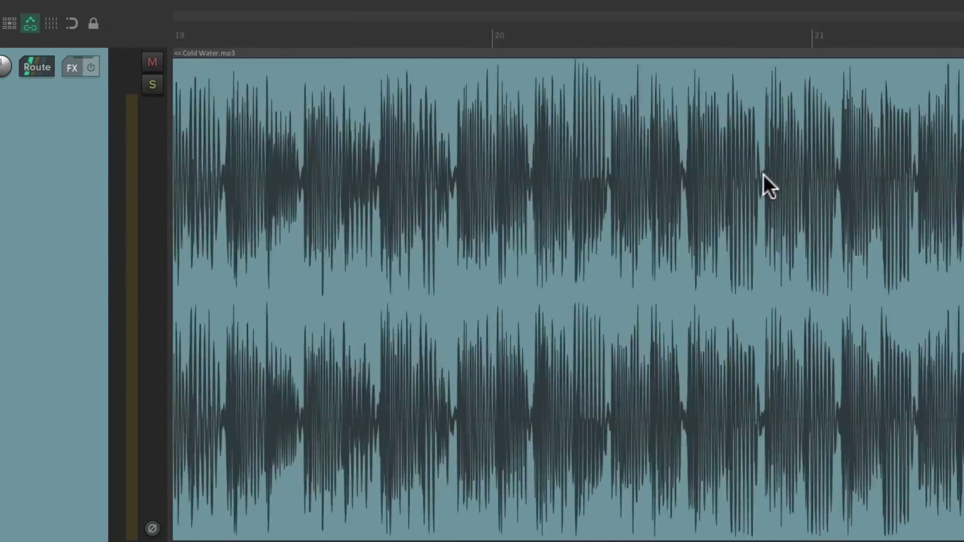
Add marker 2 at the downbeat four bars later, just before bar 21.
scroll(835, 175, up, 10)
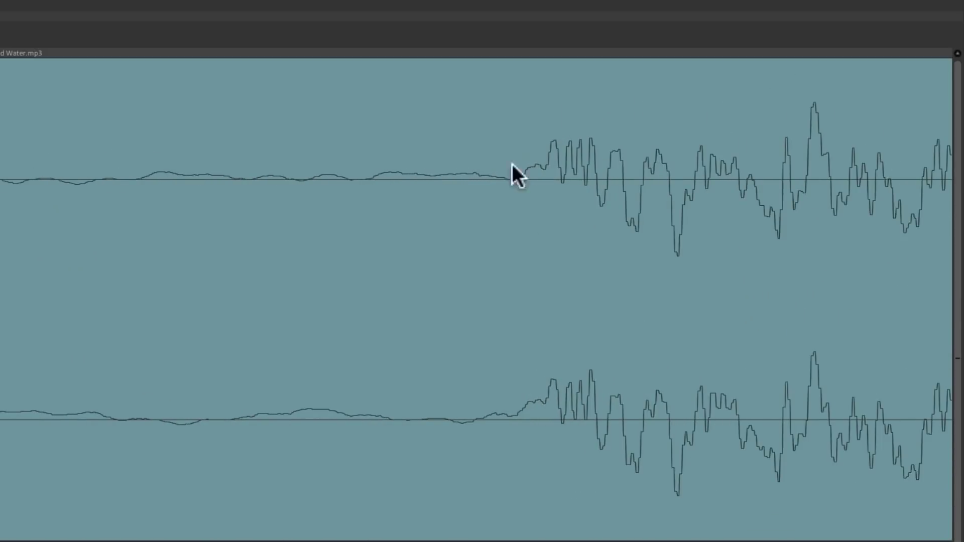
click(509, 40)
key(m)
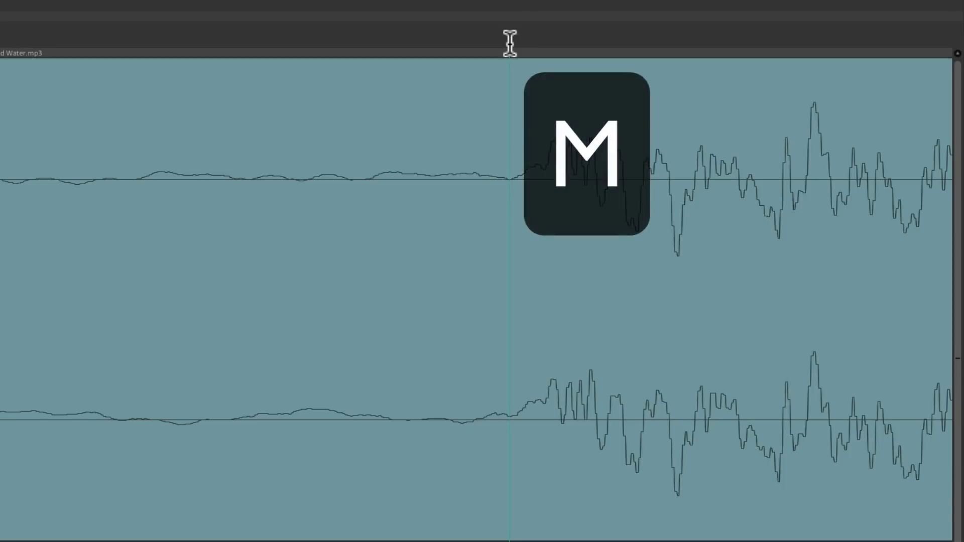
scroll(444, 297, down, 3)
scroll(443, 296, down, 8)
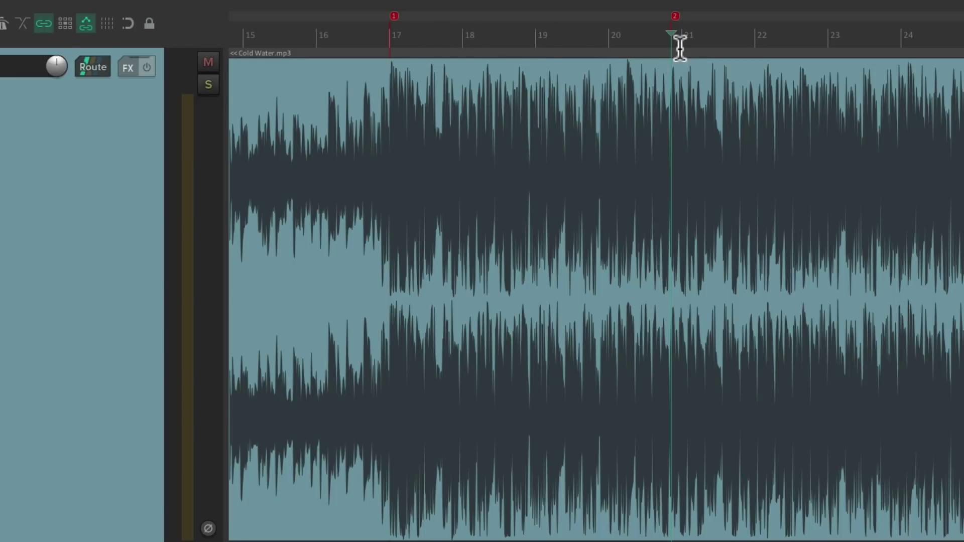
Time-select the span from marker 1 to marker 2 and play it to confirm four bars.
double_click(525, 34)
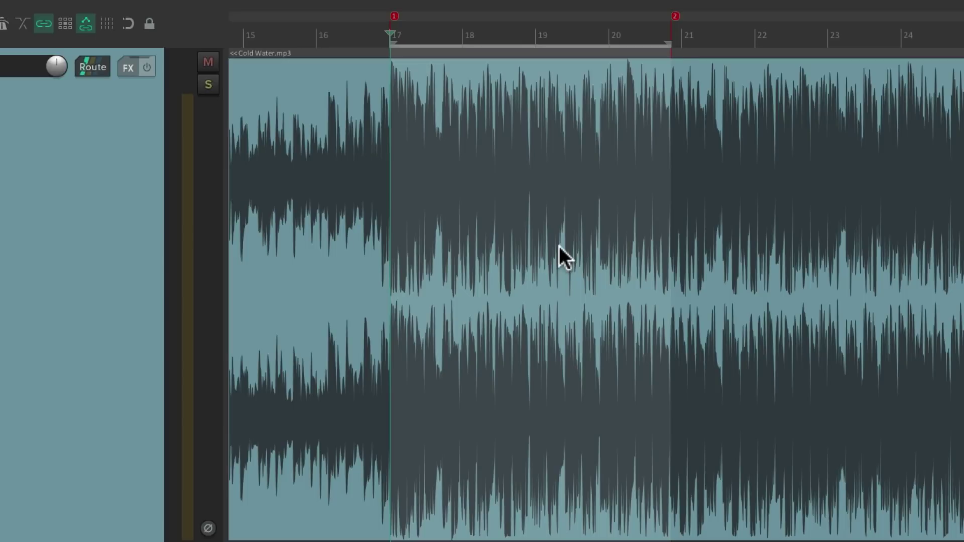
key(space)
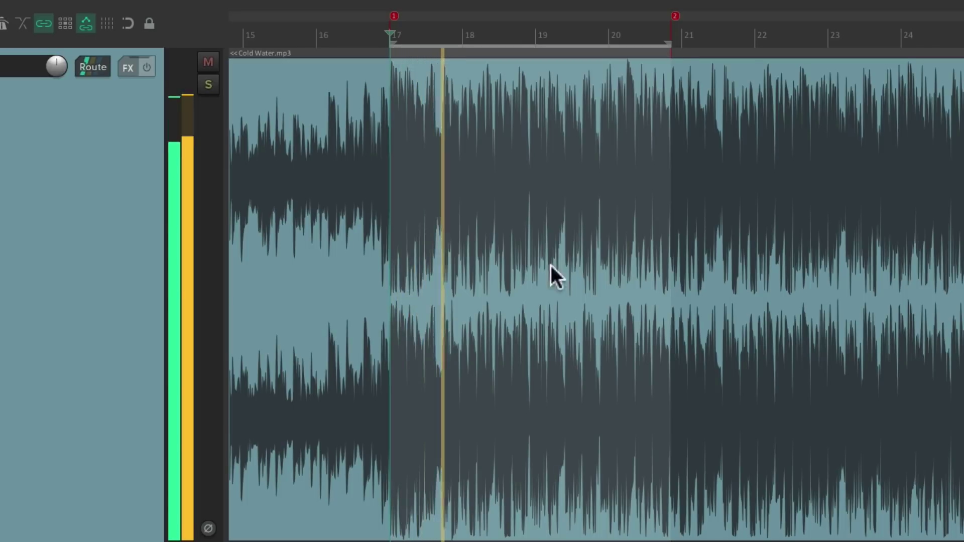
scroll(544, 282, up, 3)
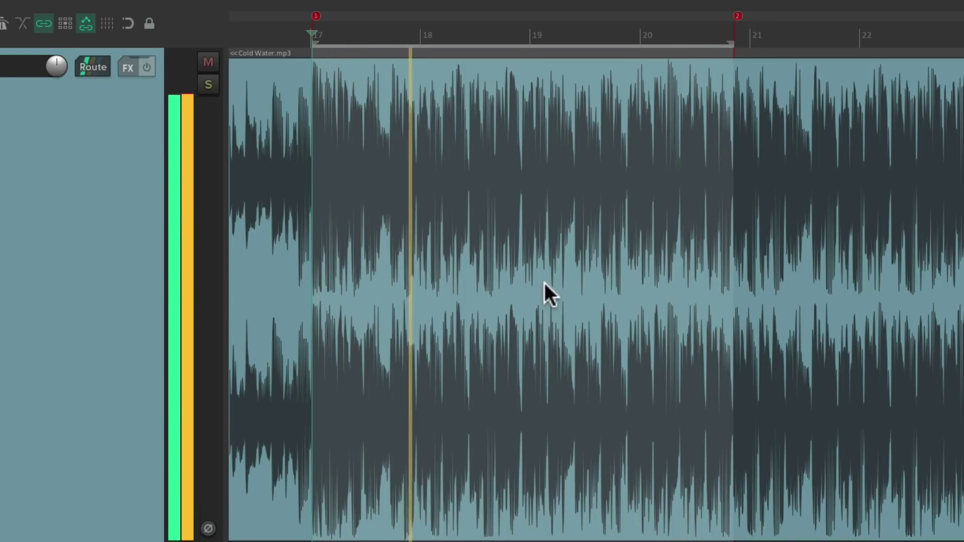
key(space)
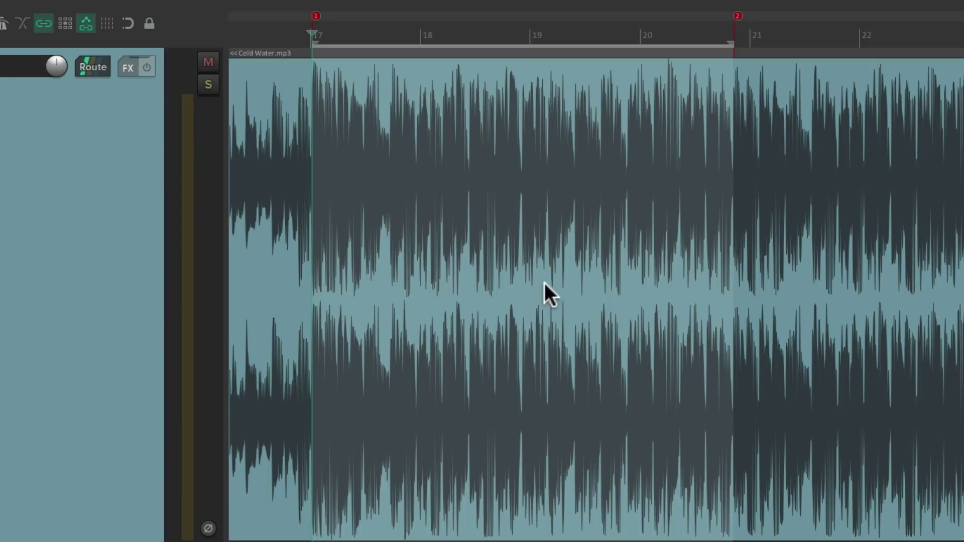
right_click(511, 36)
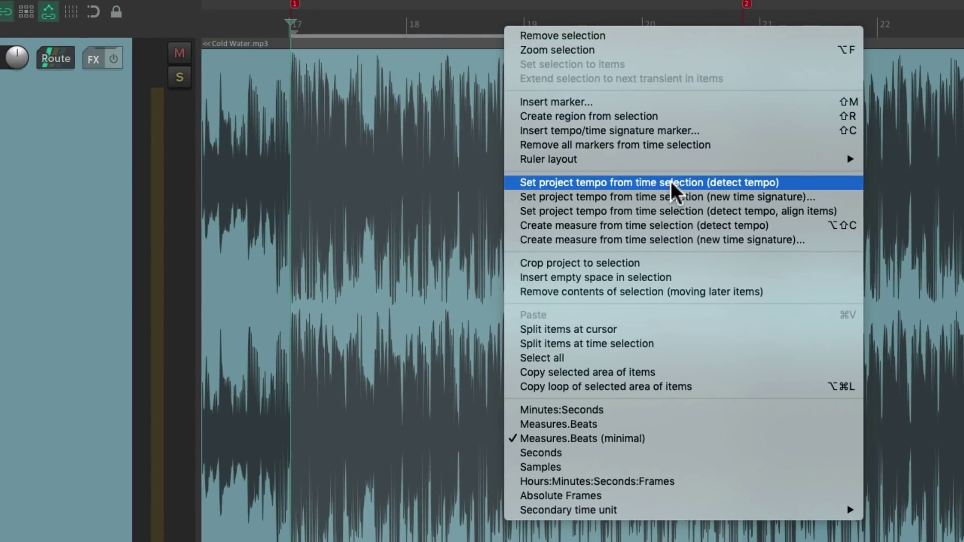
click(730, 183)
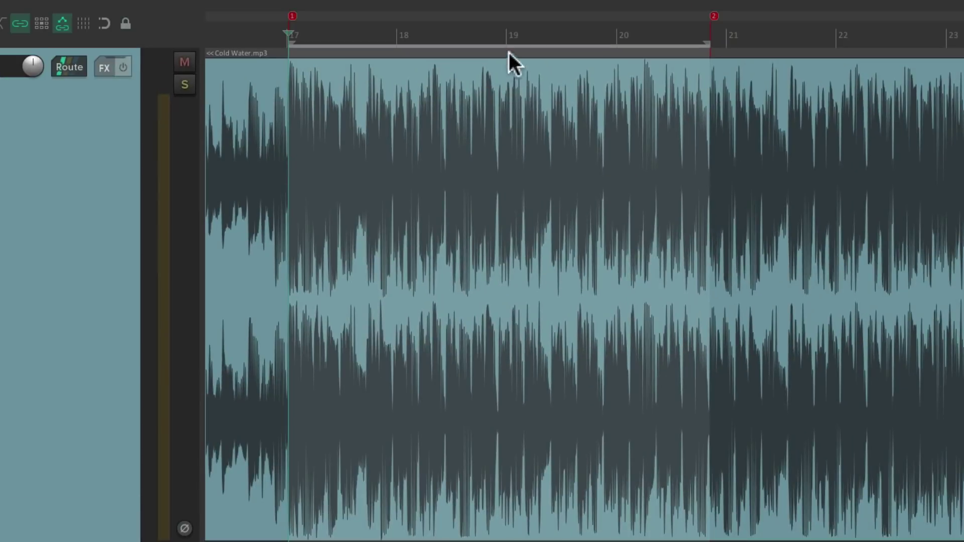
Set the project tempo from the selection as 4 bars of 4/4, giving 125 BPM.
right_click(488, 42)
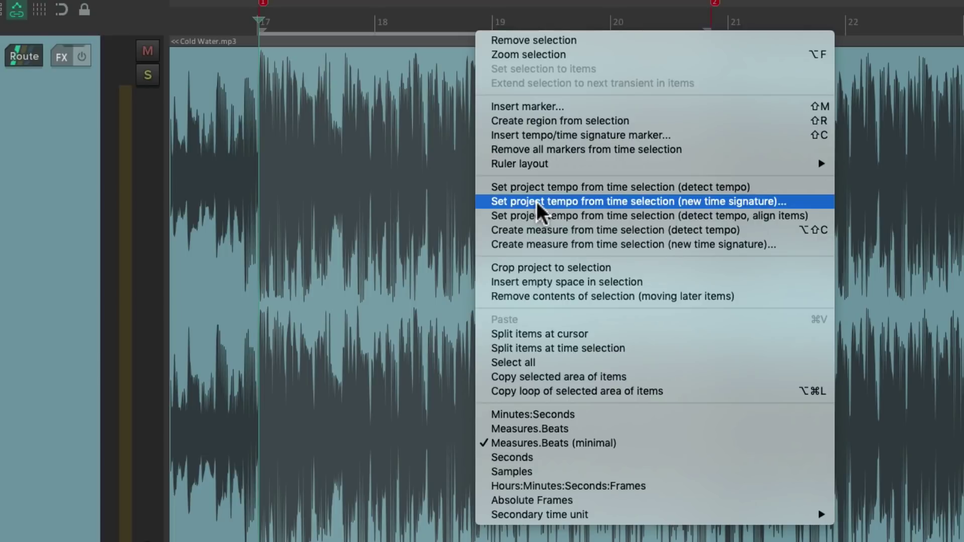
click(694, 201)
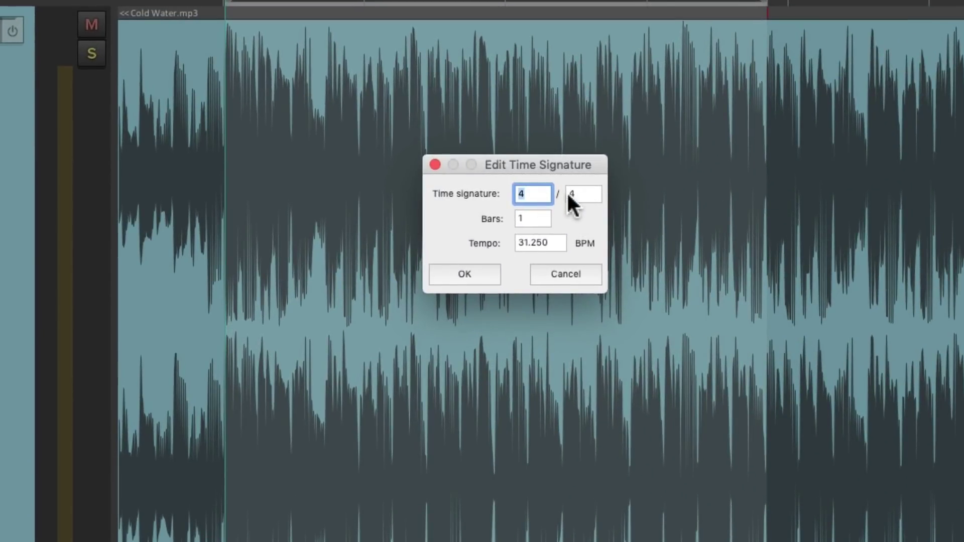
click(536, 221)
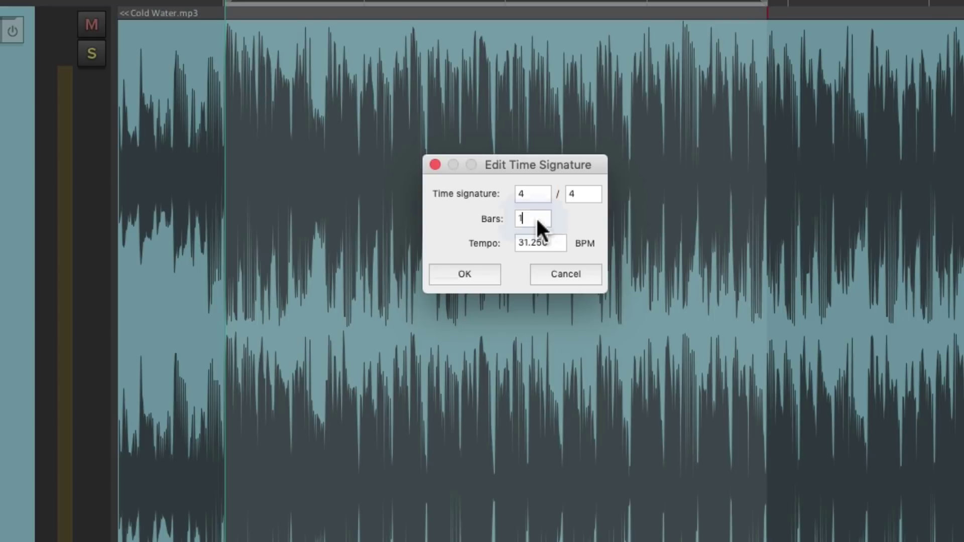
text(4)
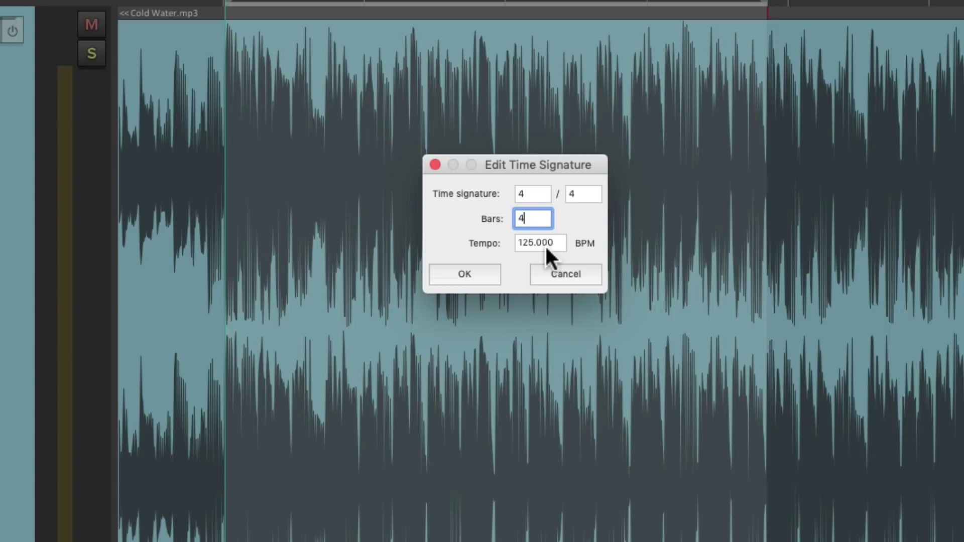
click(477, 281)
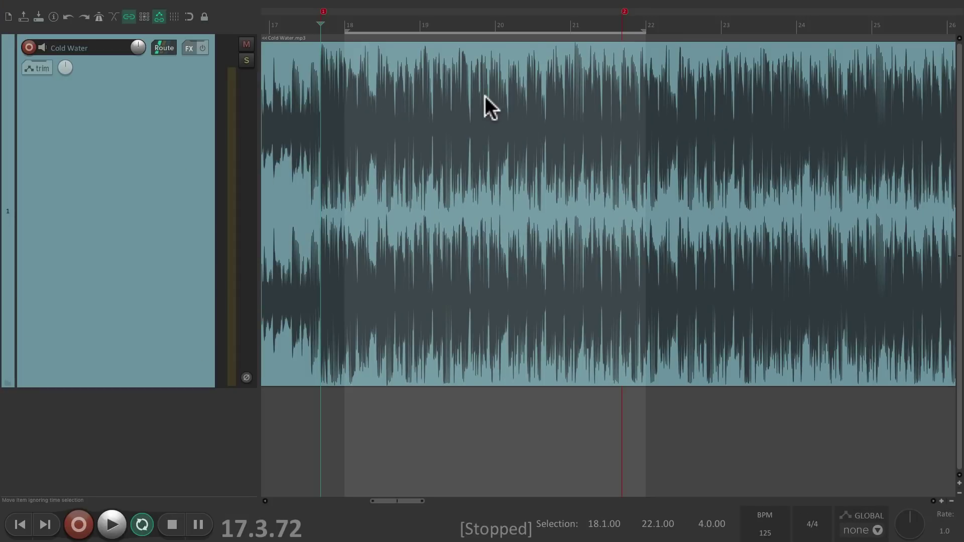
Clear the time selection and delete marker 1.
key(Escape)
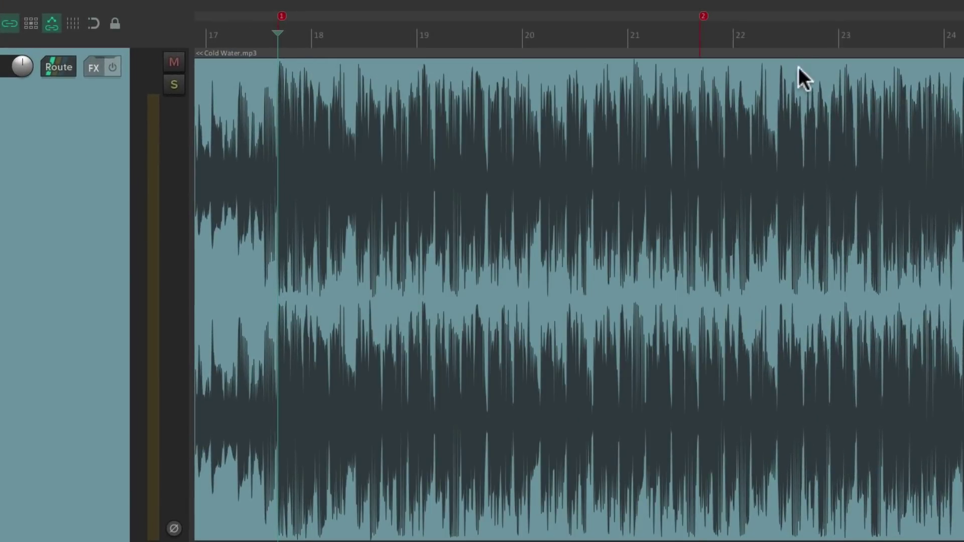
alt+click(281, 17)
scroll(461, 242, left, 4)
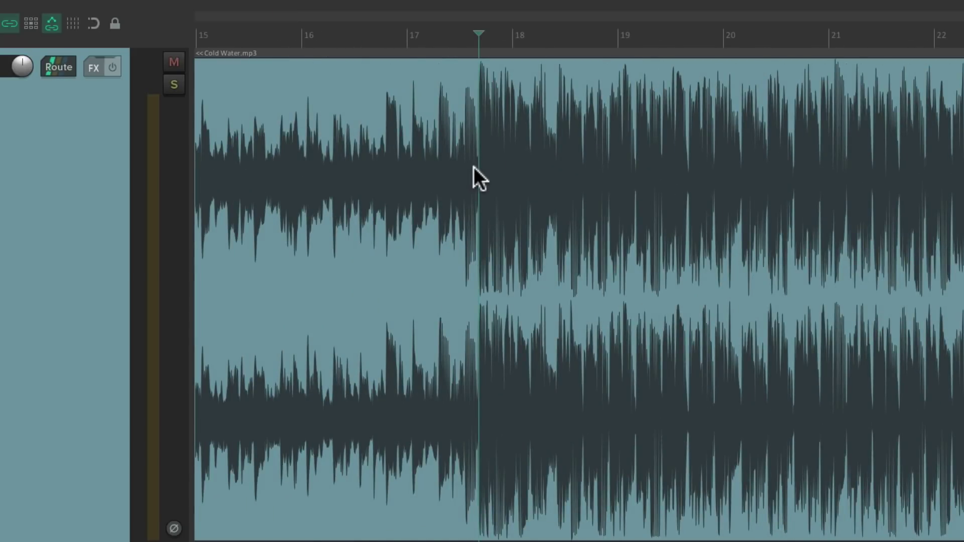
Drag the Cold Water item so its strong hit lands on the bar 19 line.
drag(506, 117, 655, 116)
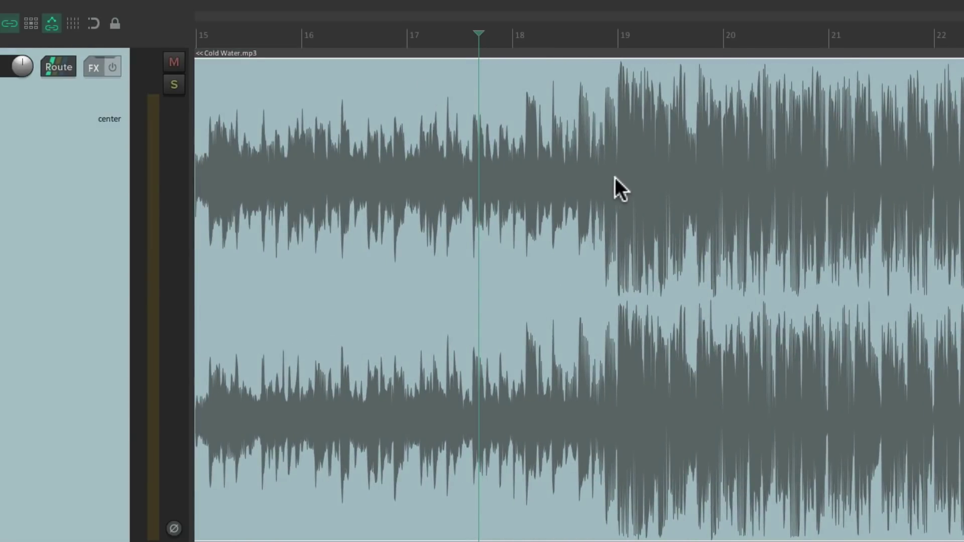
scroll(615, 178, up, 10)
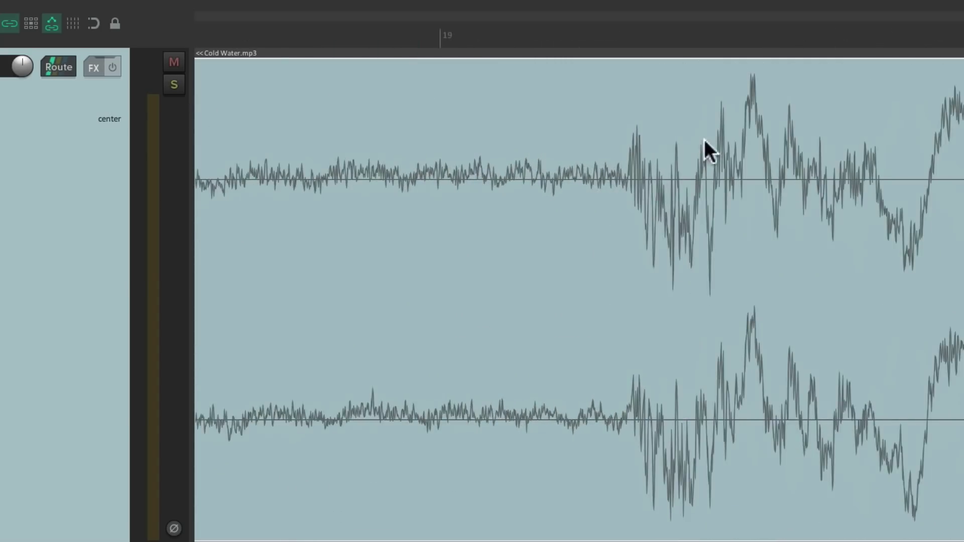
drag(703, 139, 505, 145)
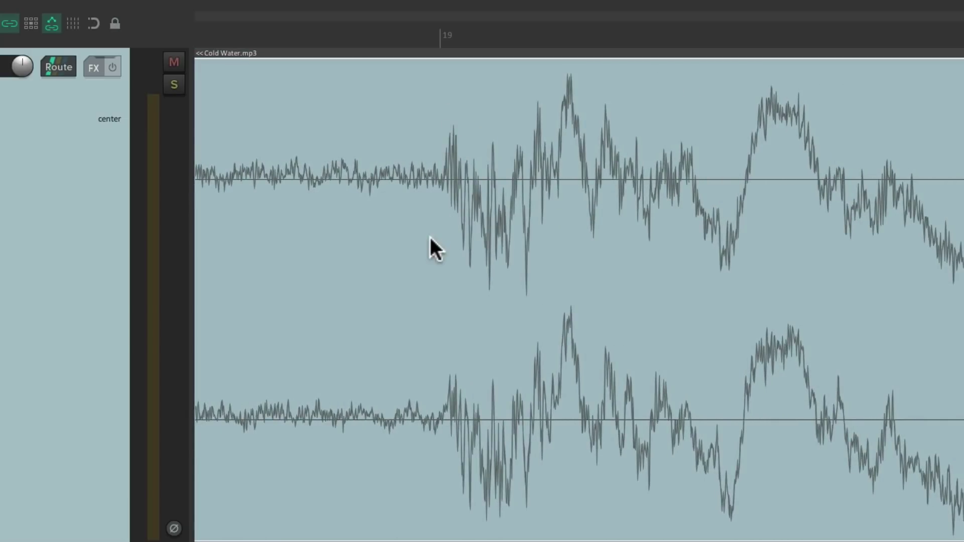
scroll(442, 210, up, 6)
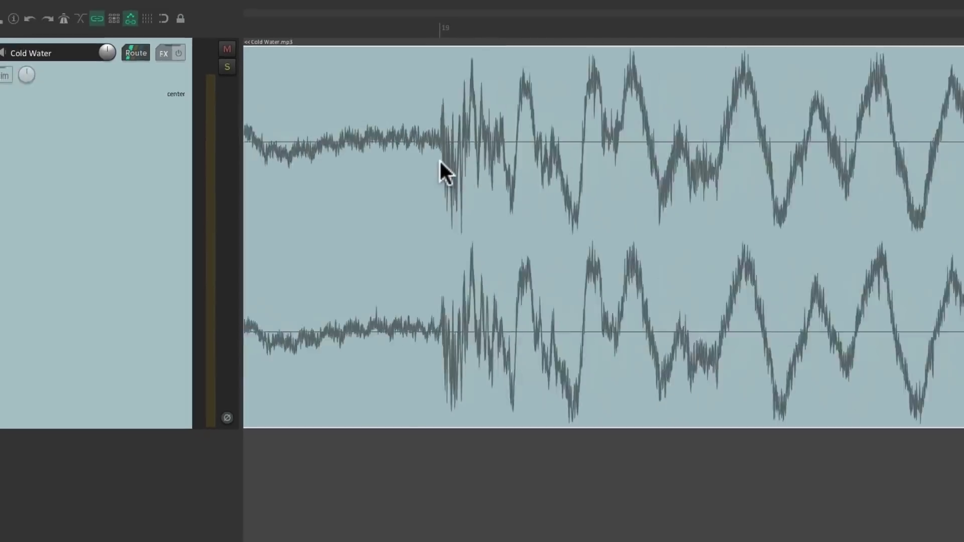
scroll(443, 204, down, 6)
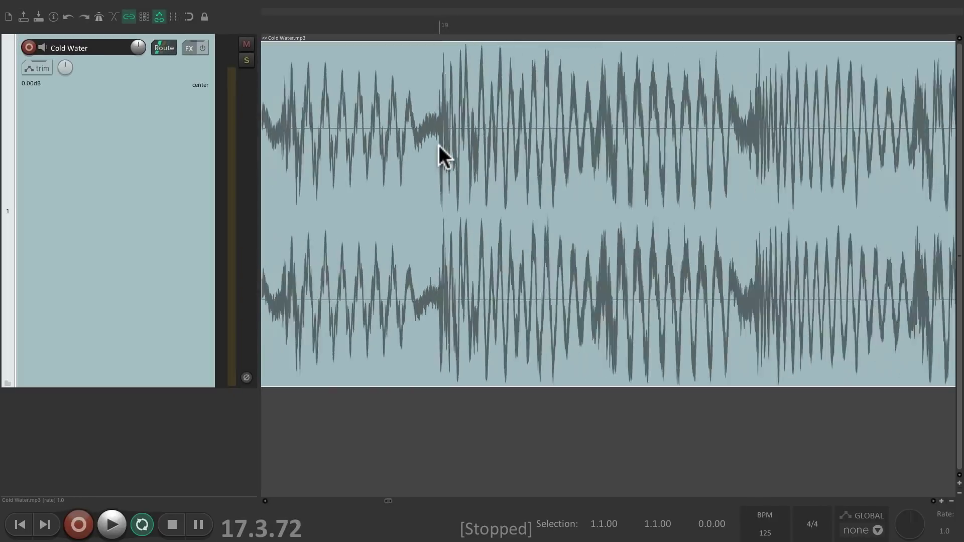
scroll(439, 146, down, 8)
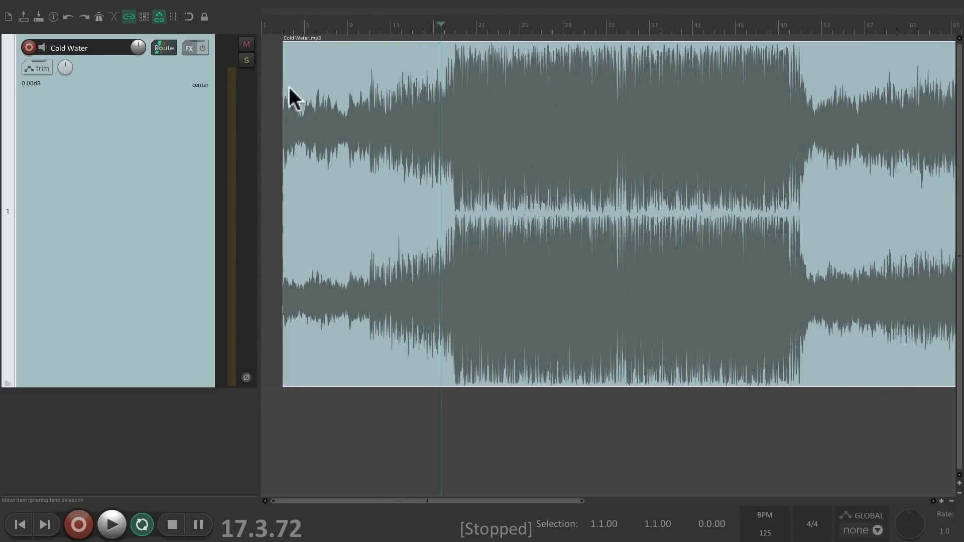
Deselect the song and start playback from just before bar 2.
click(271, 126)
scroll(270, 125, up, 10)
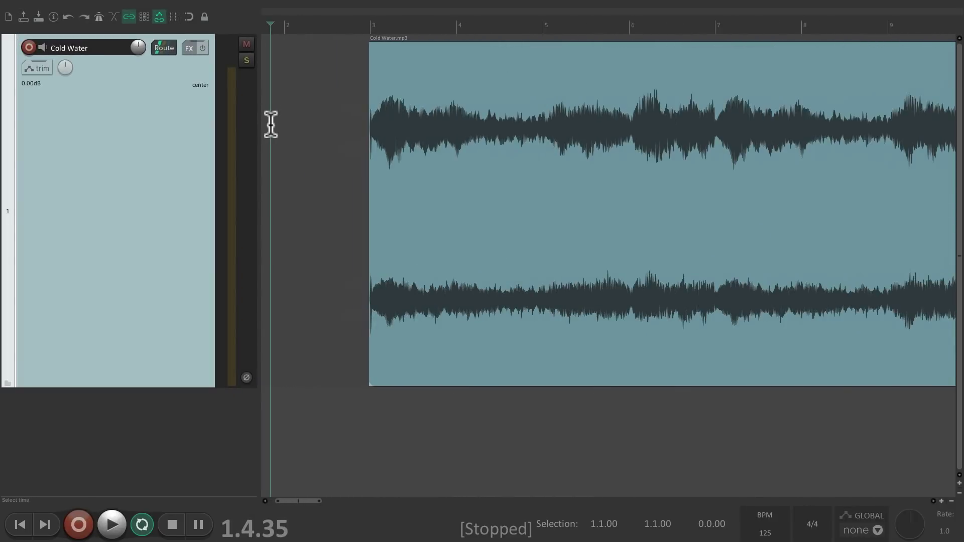
scroll(323, 140, up, 2)
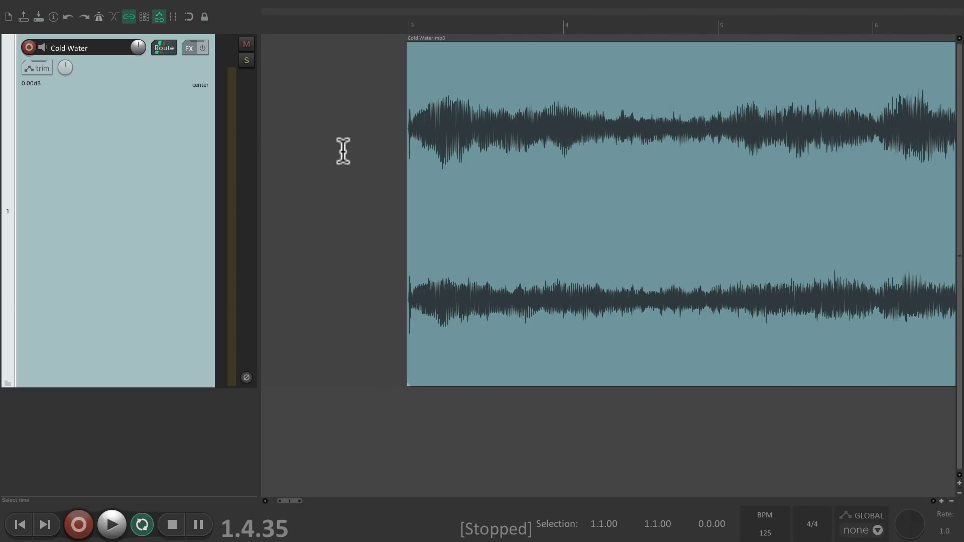
click(343, 150)
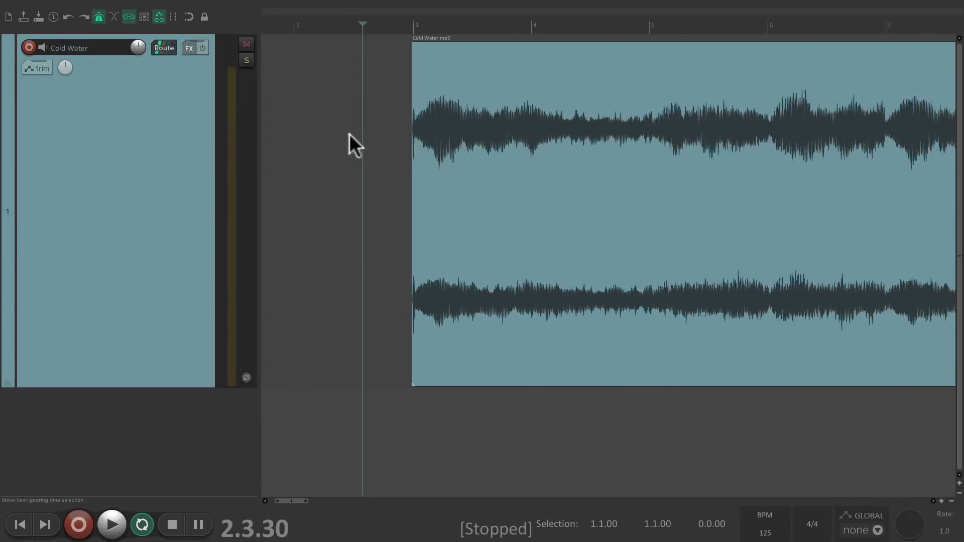
click(327, 106)
key(space)
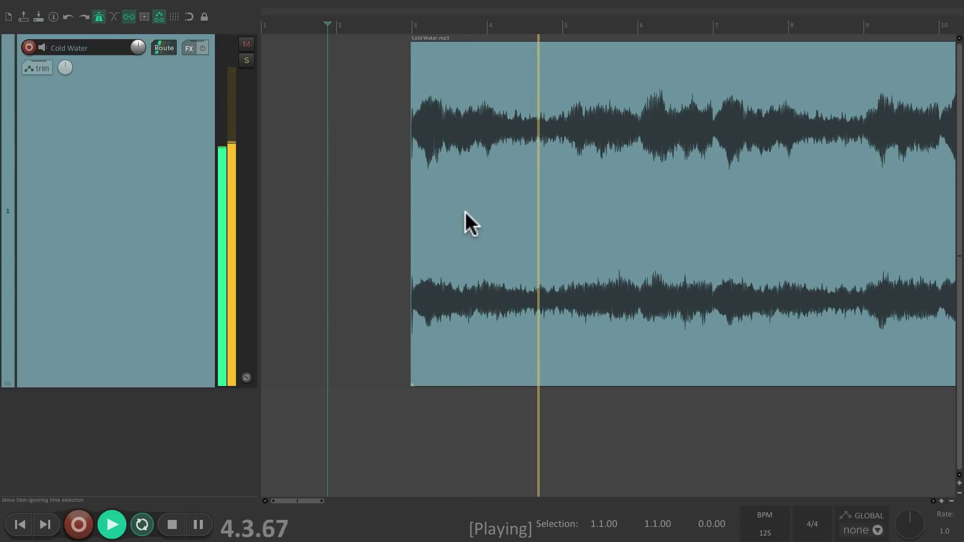
Follow the playback along the timeline as the loud section arrives on bar 19.
scroll(465, 211, right, 3)
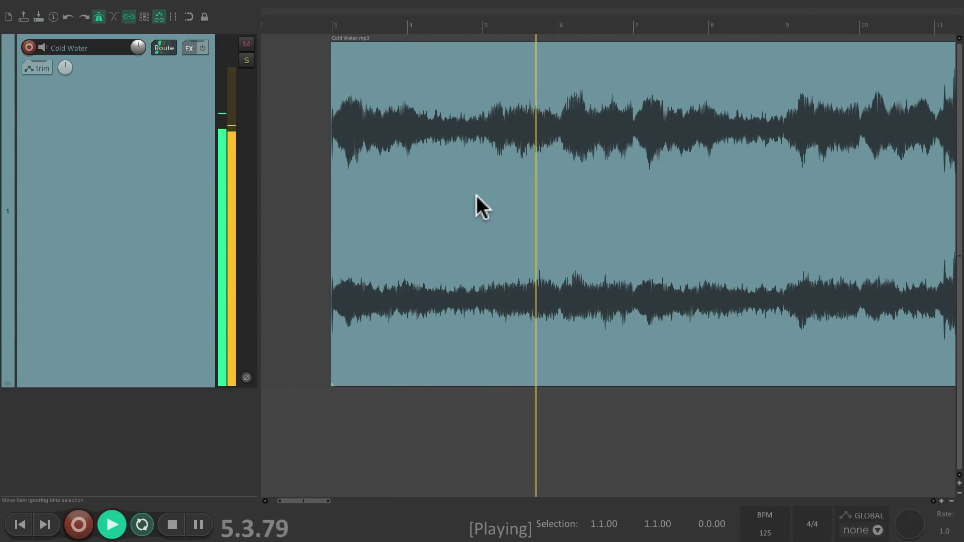
scroll(480, 201, right, 3)
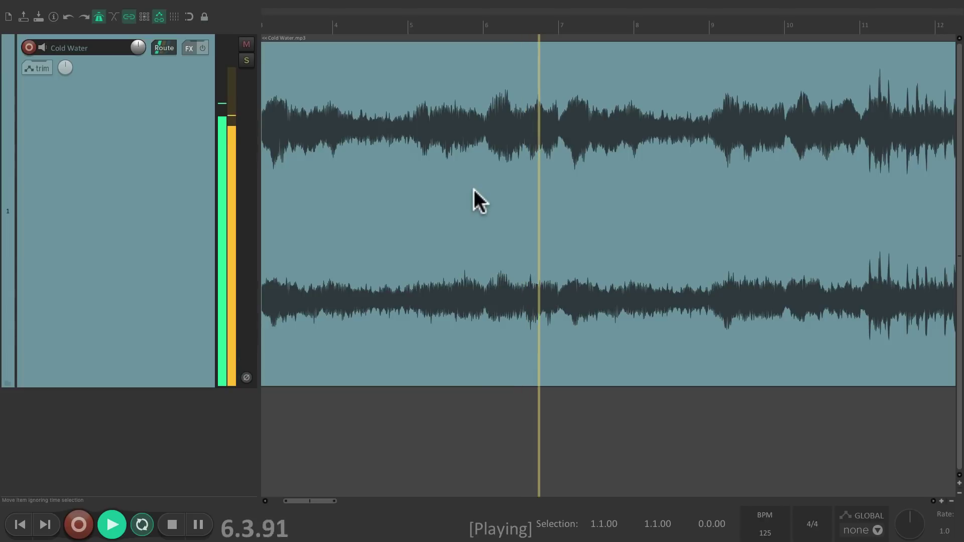
scroll(474, 189, right, 3)
scroll(471, 184, right, 3)
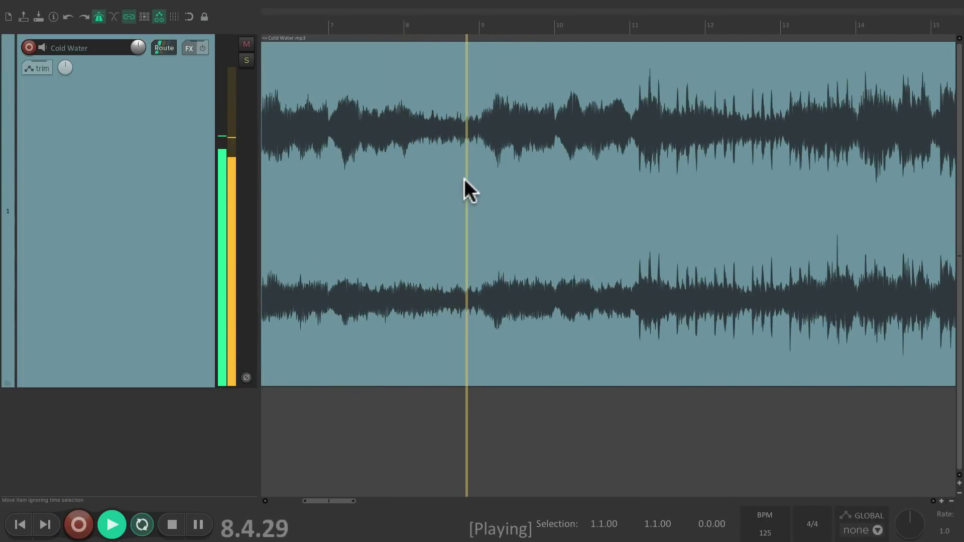
scroll(465, 178, right, 2)
scroll(465, 175, right, 2)
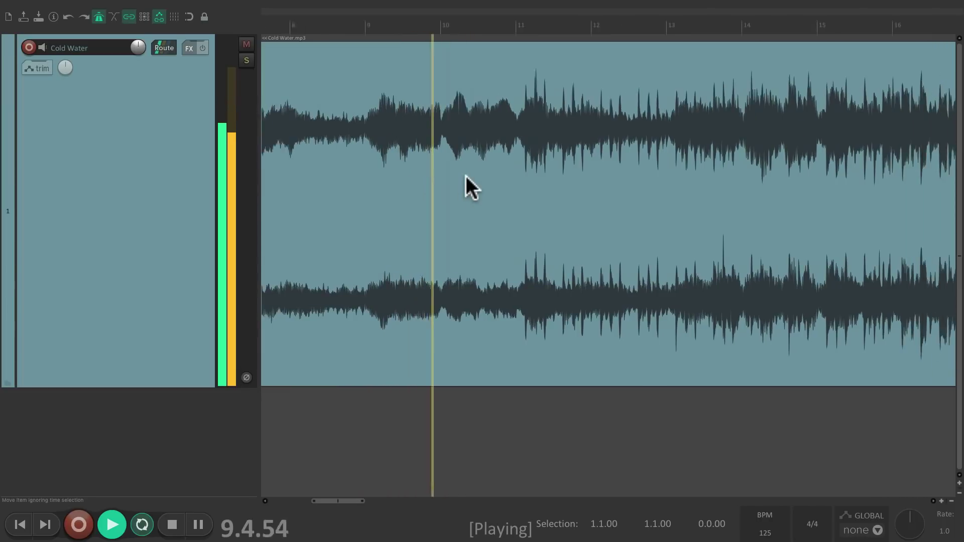
scroll(454, 165, right, 2)
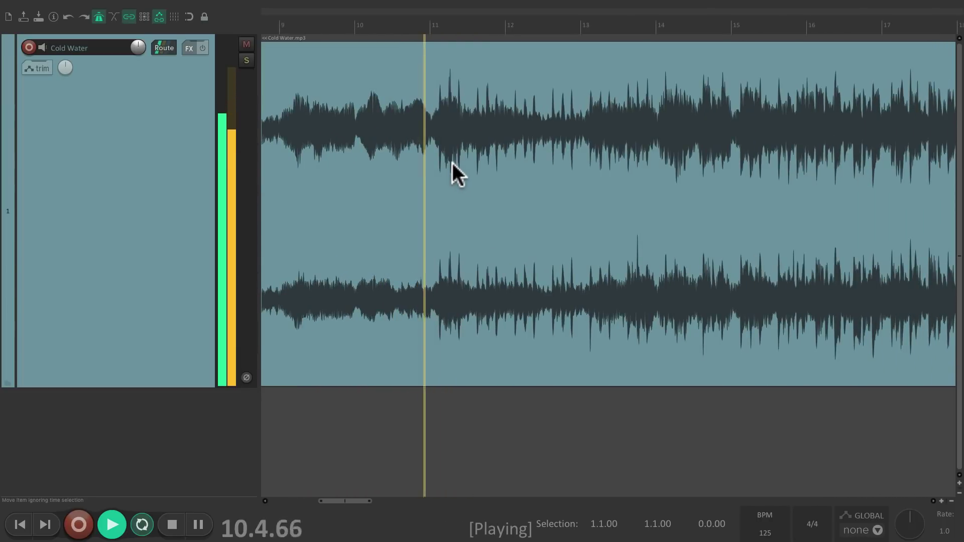
scroll(455, 161, right, 2)
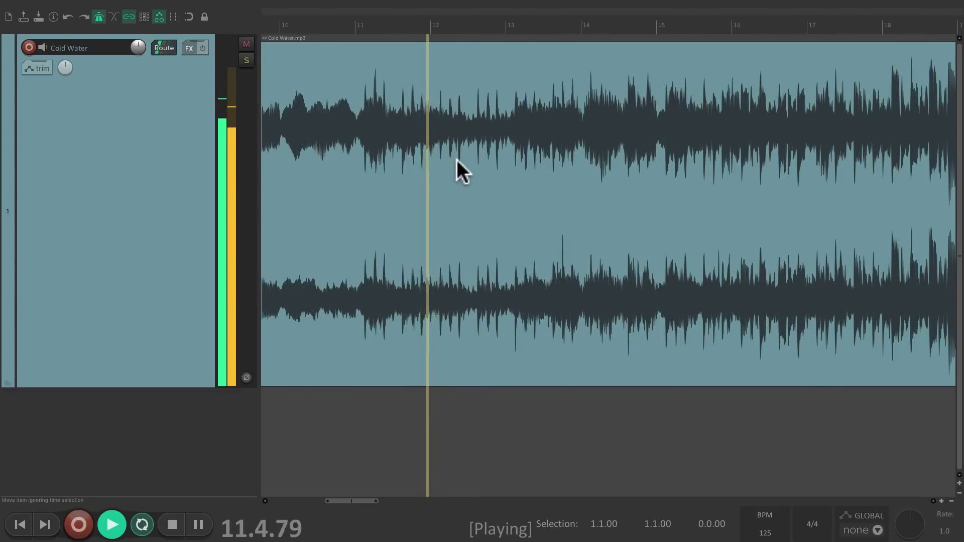
scroll(458, 158, right, 2)
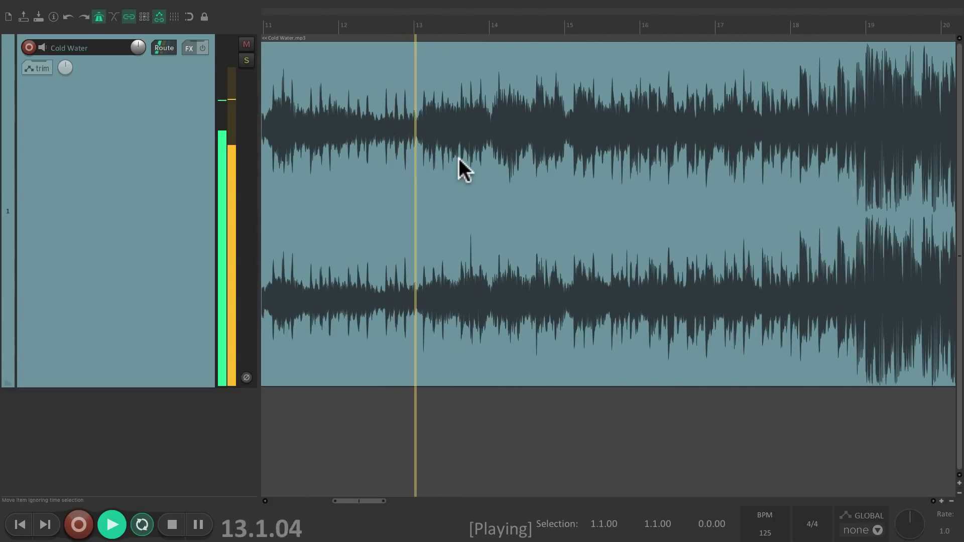
scroll(457, 158, down, 4)
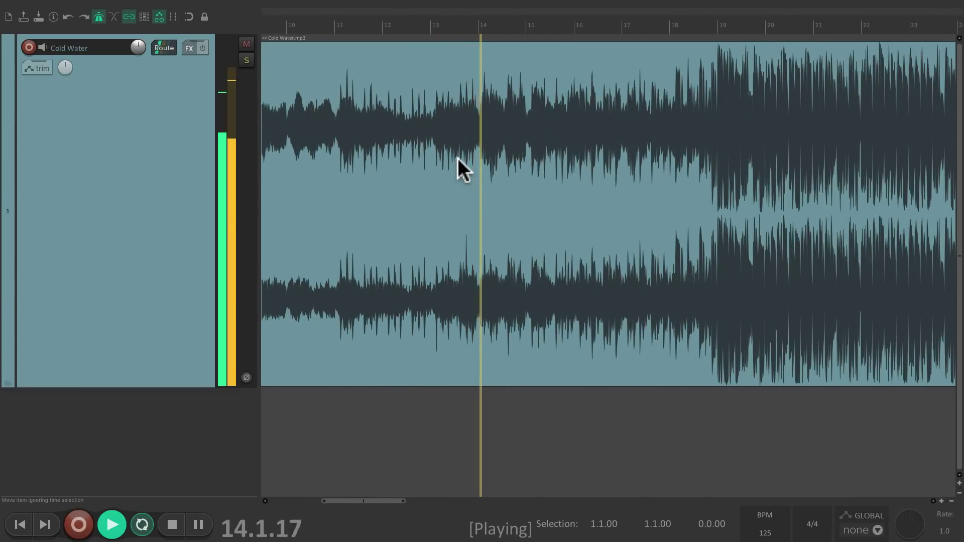
scroll(492, 147, right, 3)
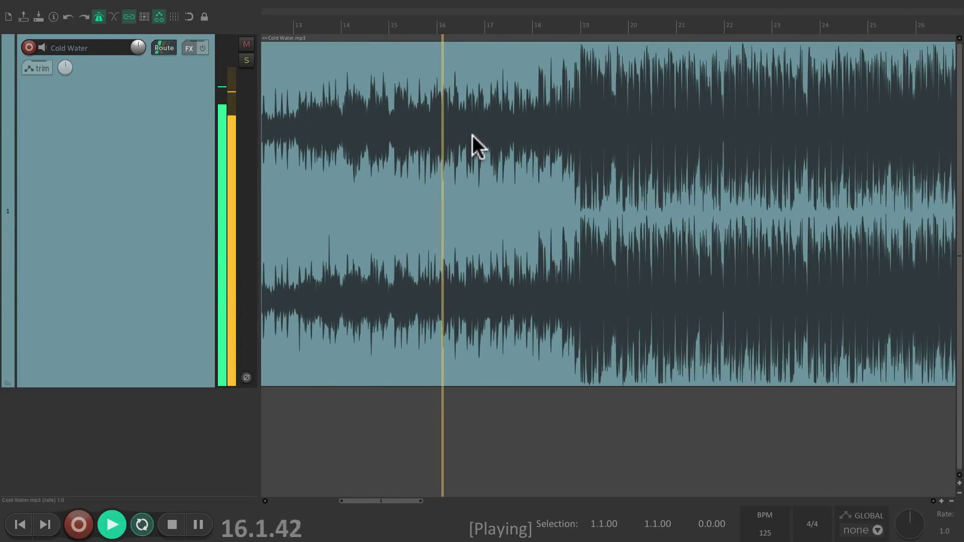
scroll(473, 135, right, 2)
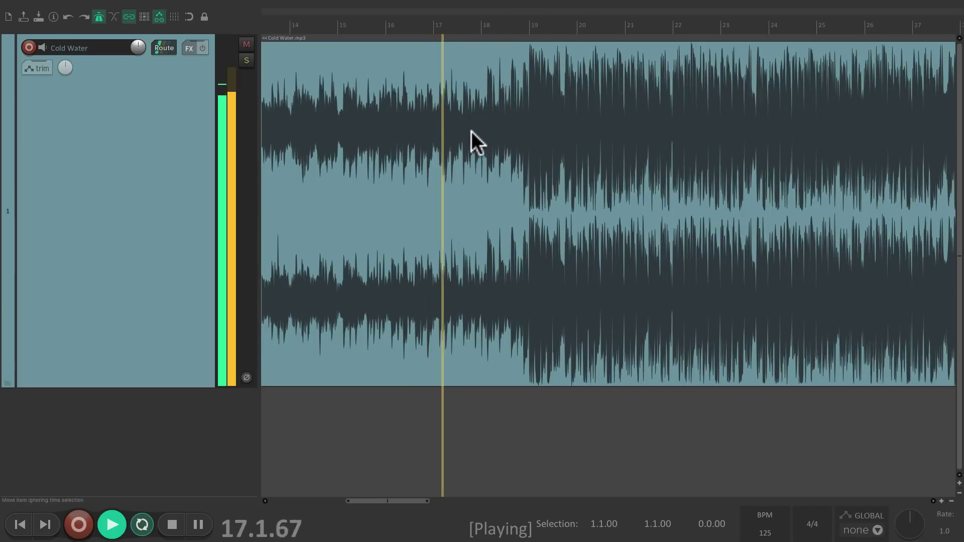
scroll(473, 132, right, 3)
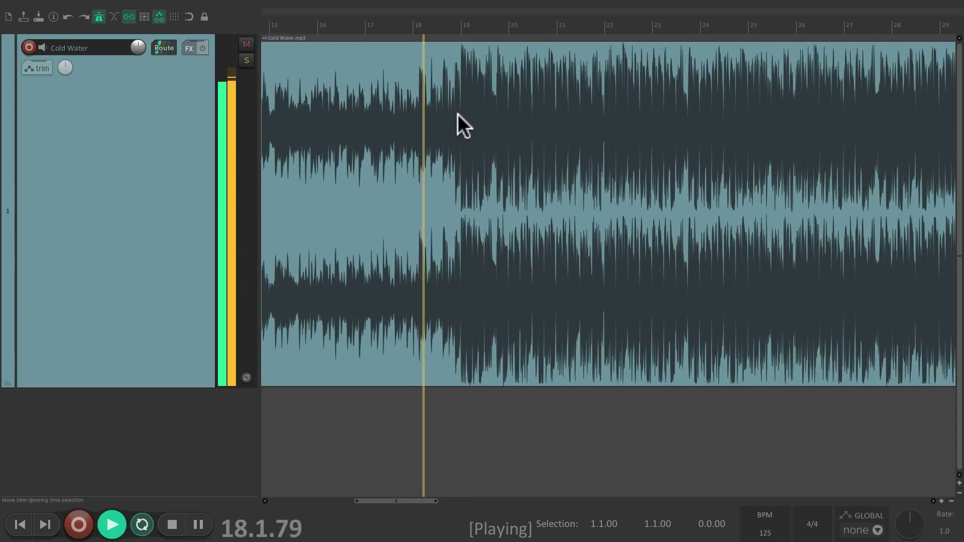
scroll(458, 113, right, 2)
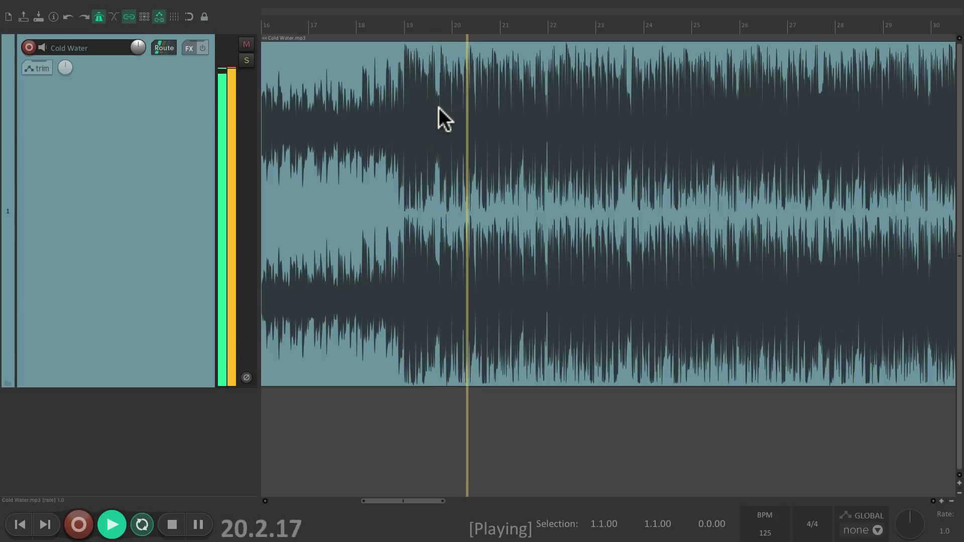
Stop Cold Water playback, returning the play position to 1.4.52.
key(space)
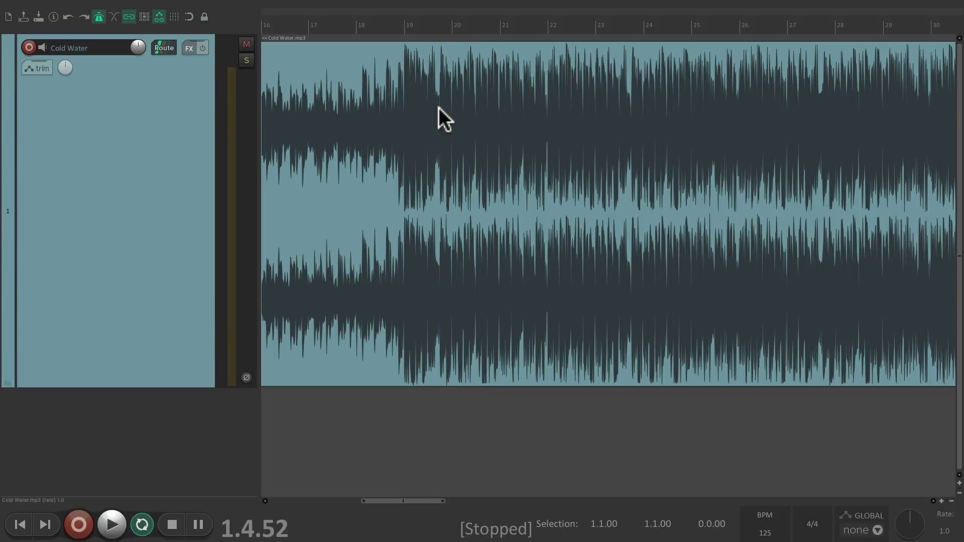